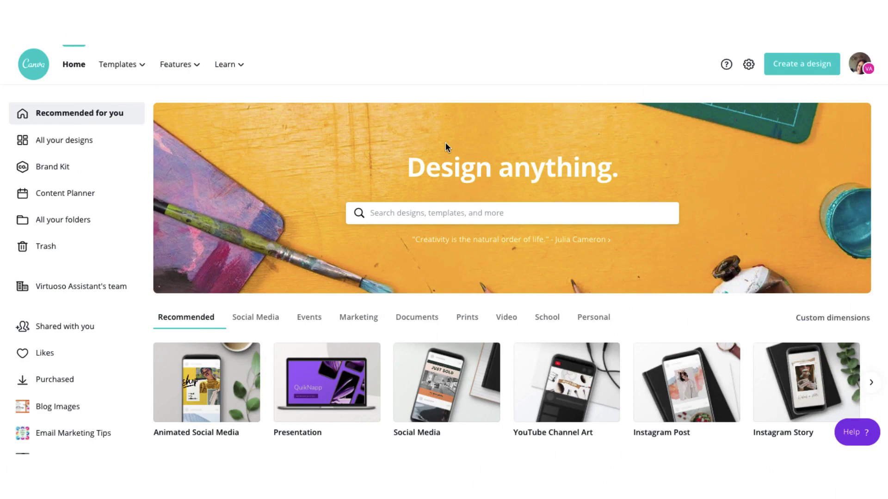
Search for "SOCIAL MEDIA" and create a blank Animated Social Media design.
click(415, 216)
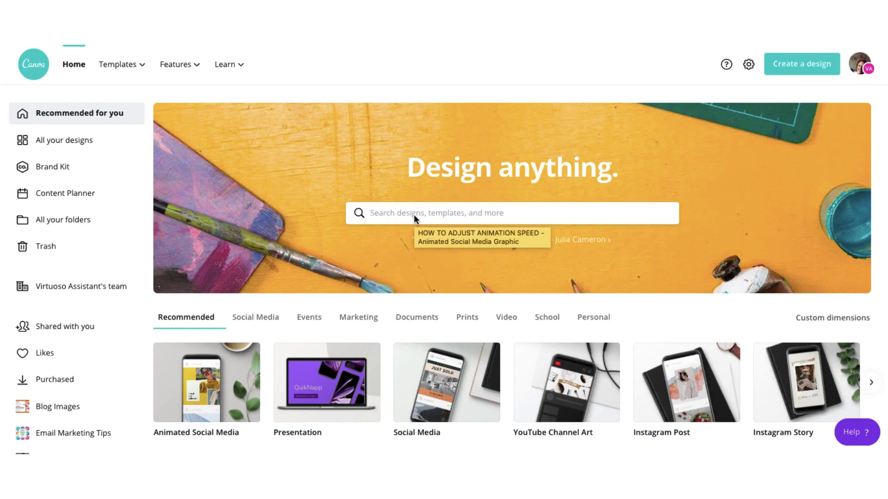
text(SOCIAL MEDIA)
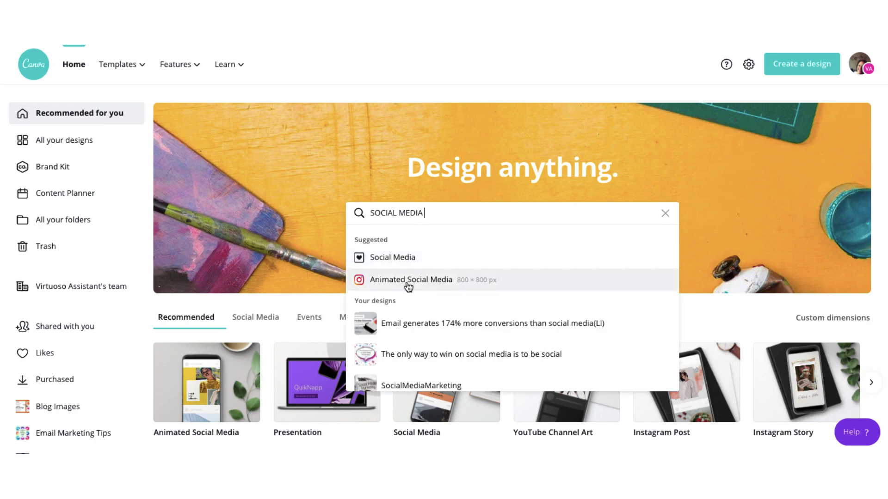
click(406, 282)
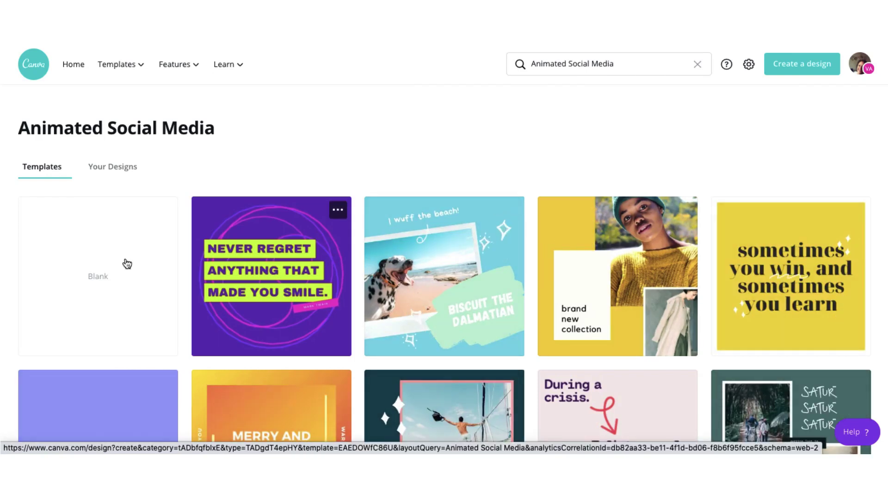
click(101, 285)
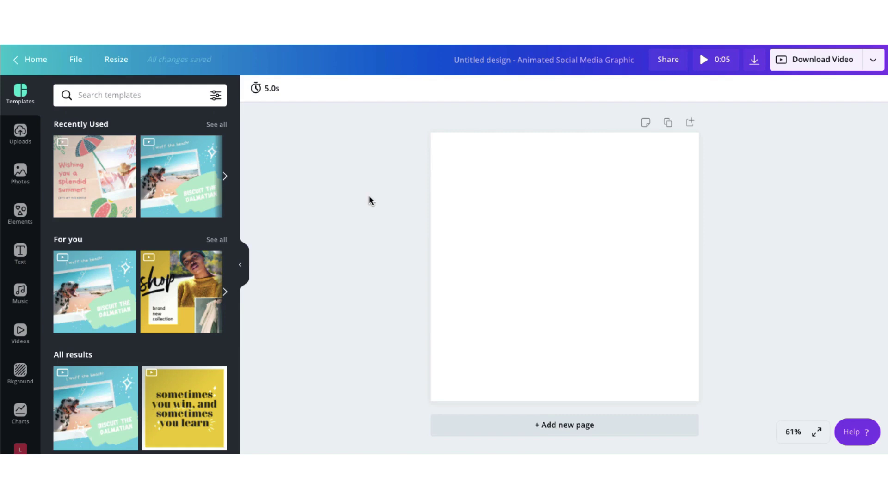
Set the blank page's background colour to black.
click(518, 237)
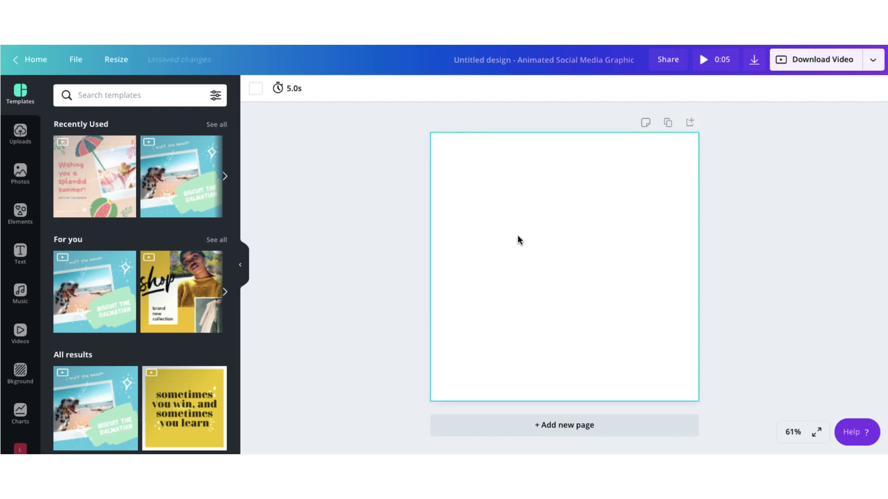
click(255, 93)
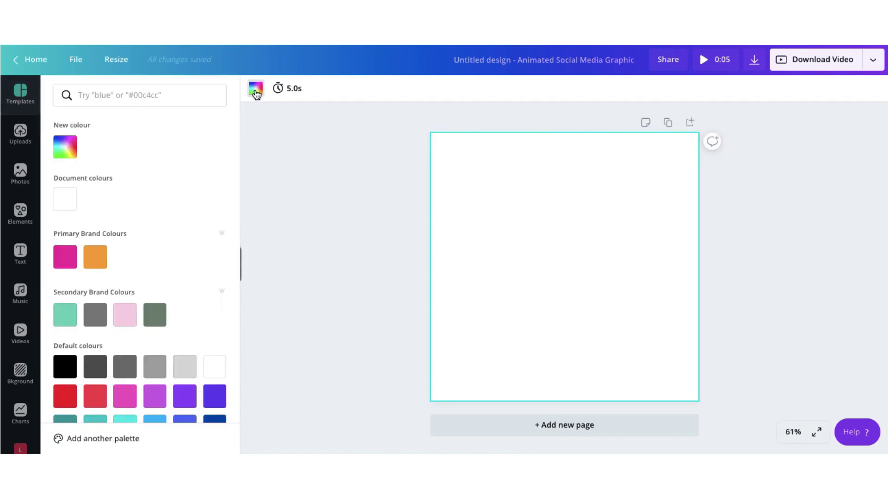
click(70, 375)
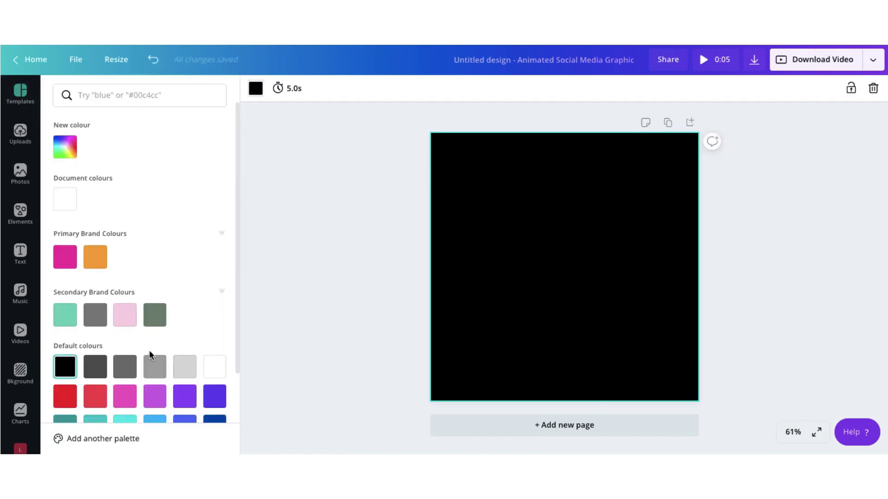
click(357, 329)
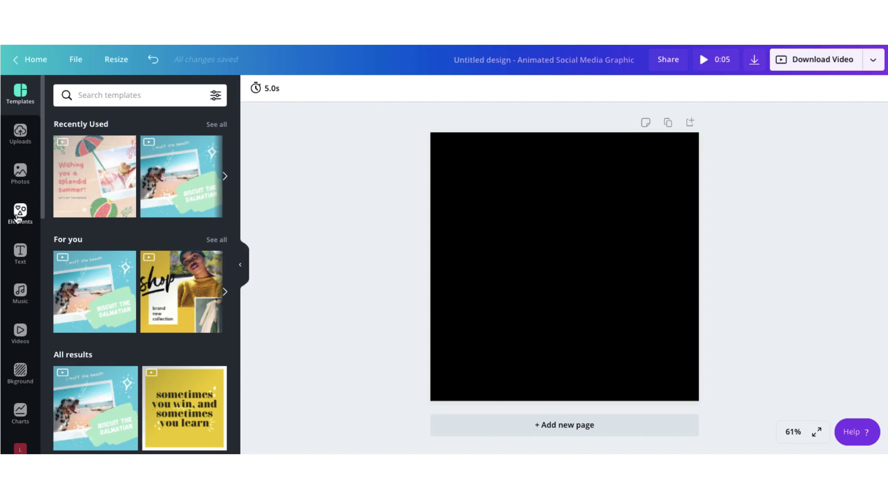
Add a subheading to the black page, move it up slightly, and replace its text with "How to".
click(23, 259)
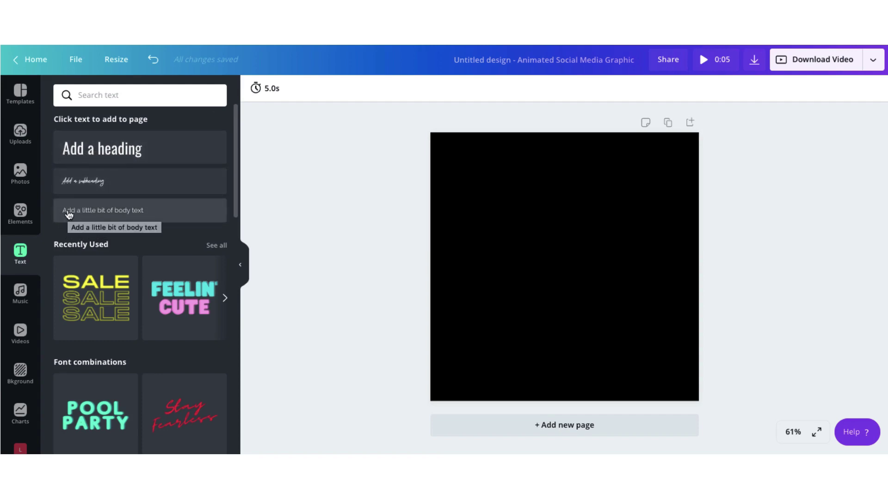
scroll(69, 214, down, 2)
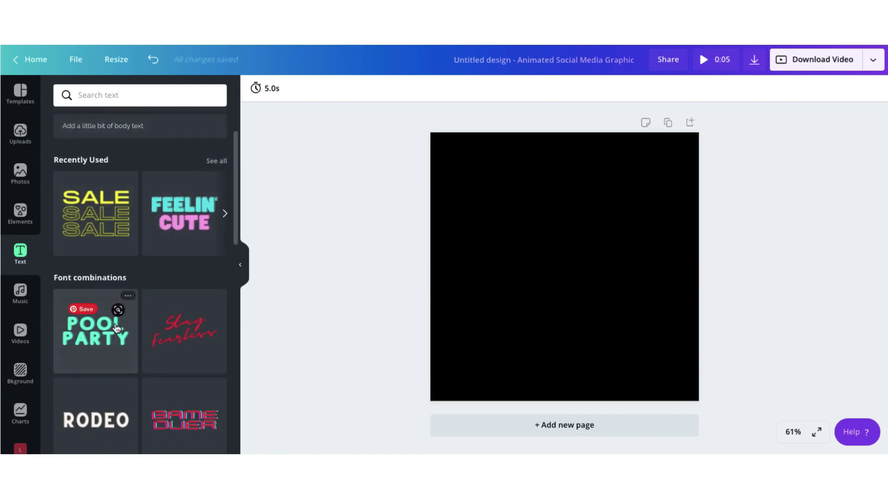
scroll(116, 328, down, 6)
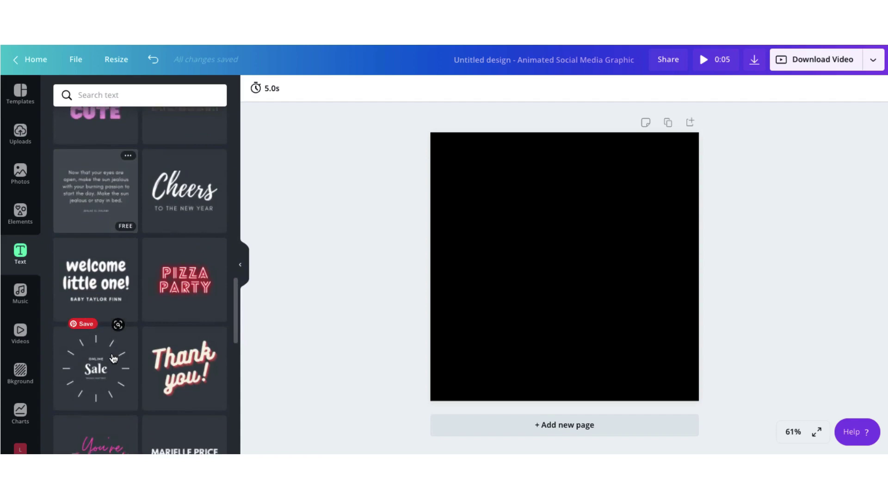
scroll(113, 358, down, 4)
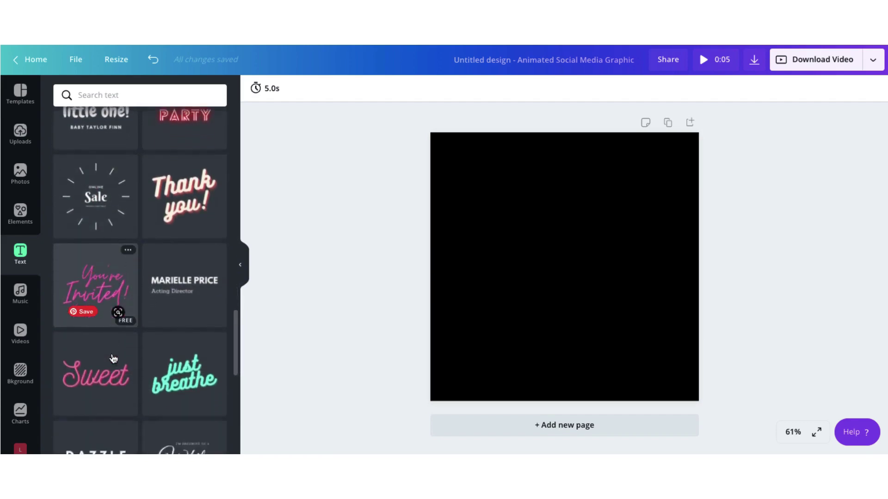
scroll(114, 358, down, 3)
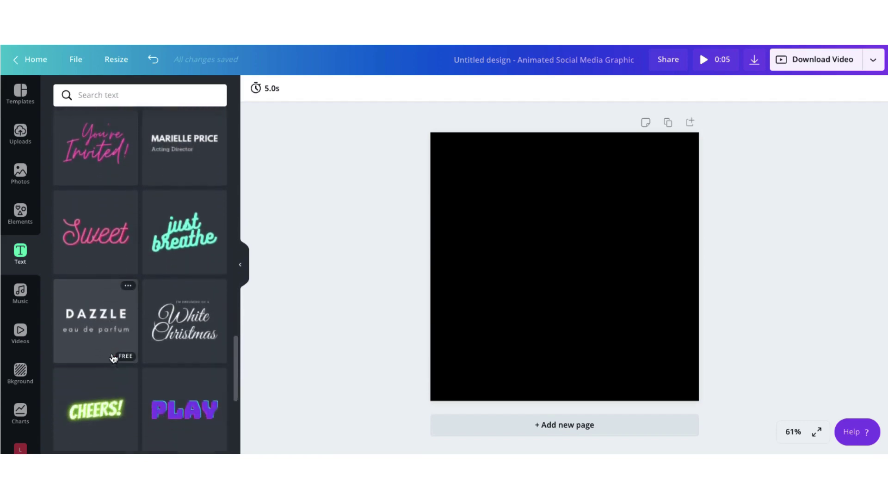
scroll(113, 358, down, 1)
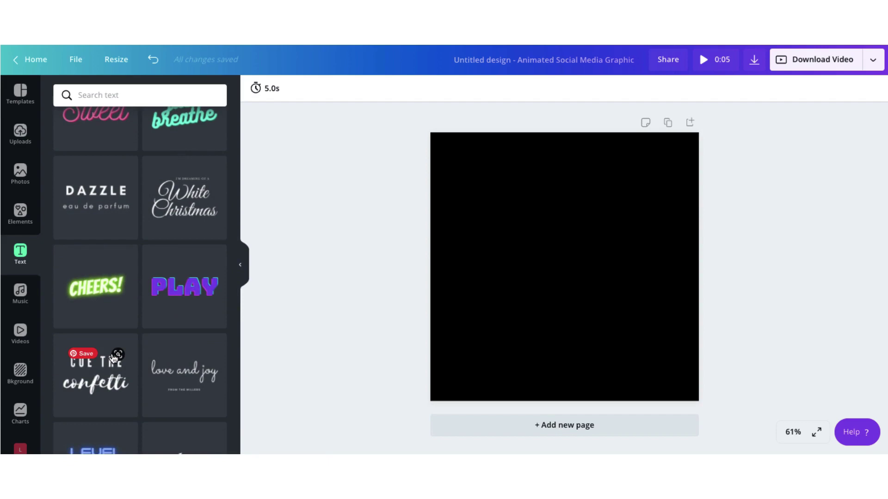
scroll(113, 358, up, 15)
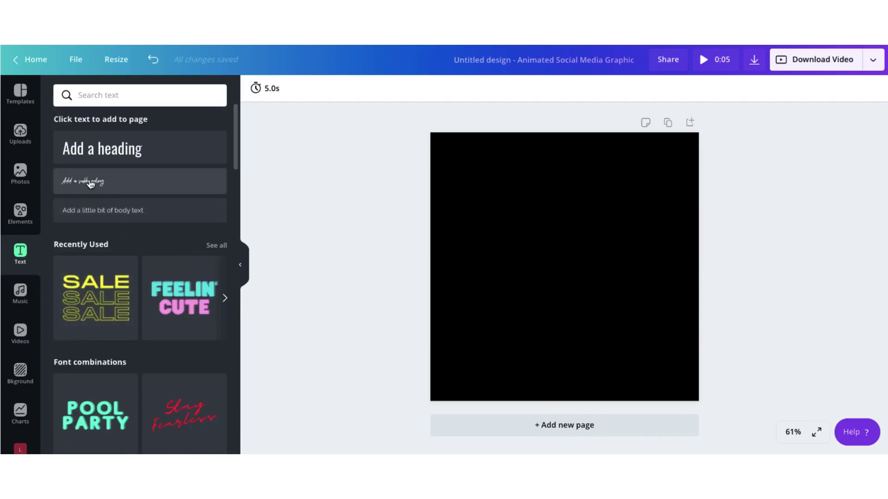
click(91, 184)
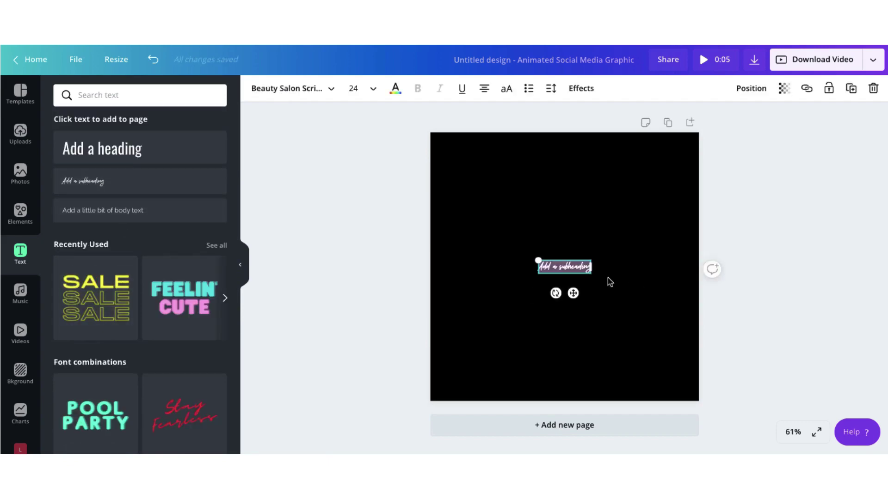
drag(590, 267, 569, 257)
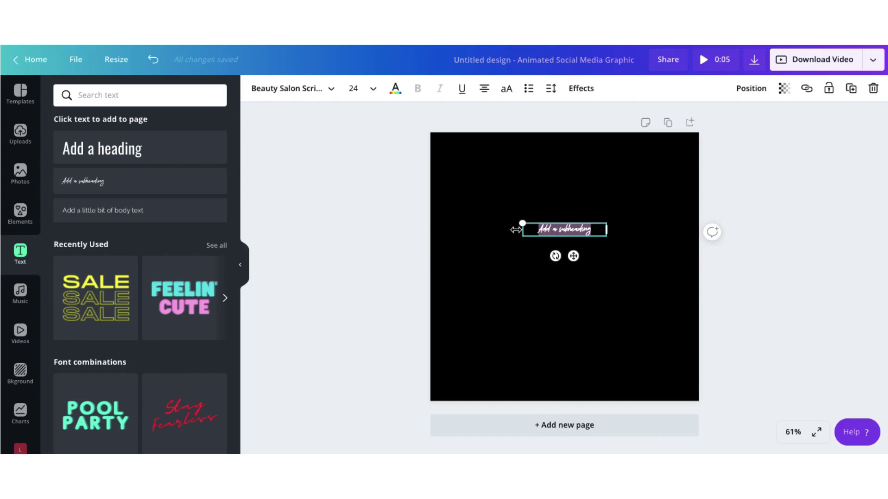
text(How to)
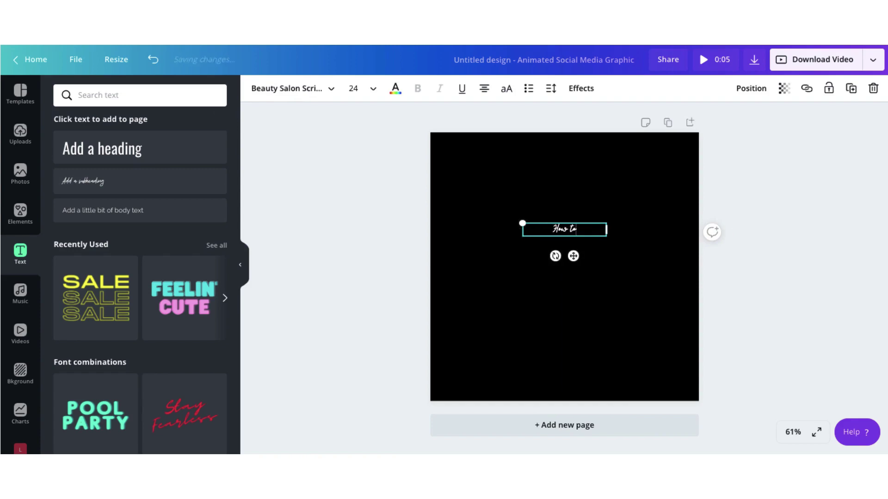
Enlarge the "How to" text to a font size of about 59.4 and centre it horizontally in the upper half.
drag(523, 223, 451, 198)
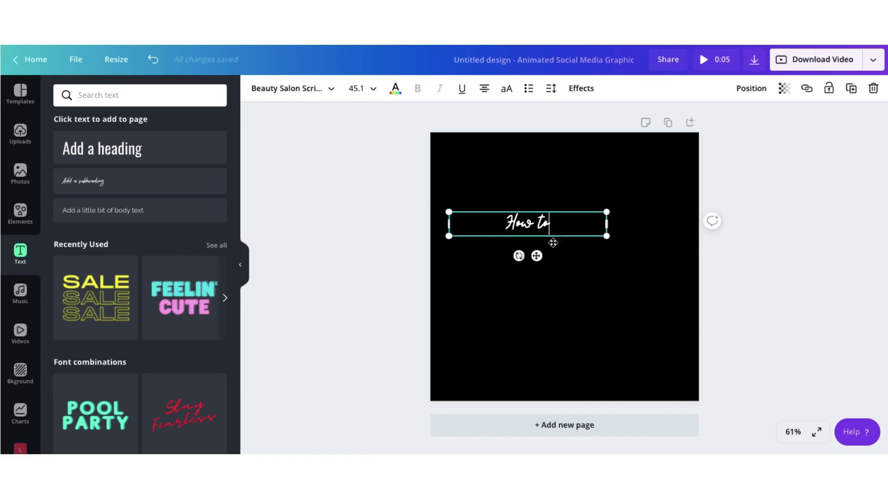
drag(606, 211, 658, 198)
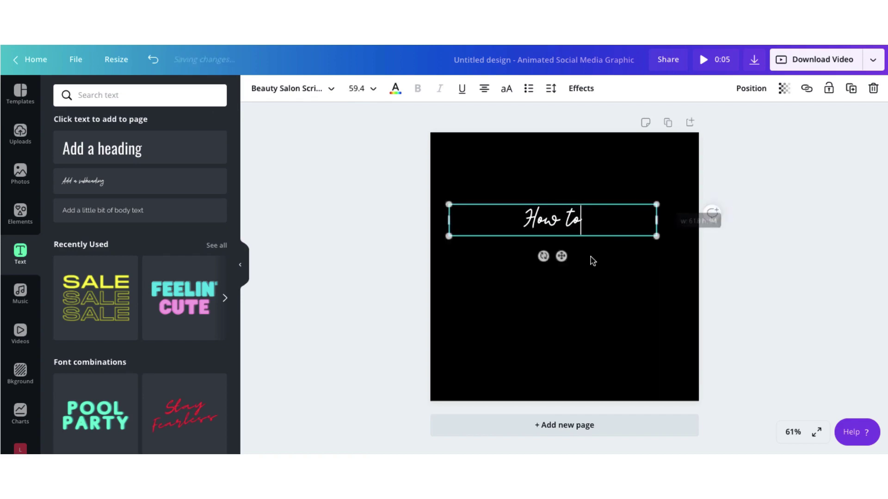
mouse_move(562, 256)
mouse_down()
mouse_move(574, 257)
mouse_move(573, 285)
mouse_move(573, 258)
mouse_up()
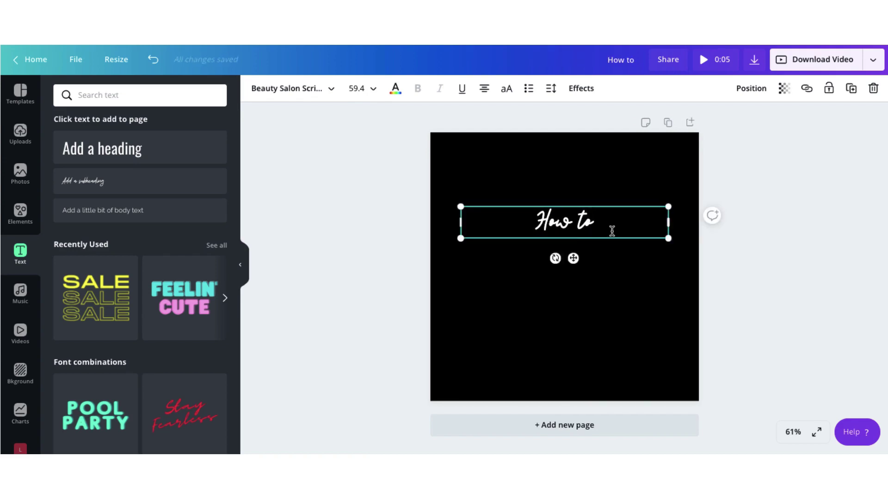
Change the "How to" text colour to the pink primary brand colour.
drag(612, 231, 521, 220)
click(395, 90)
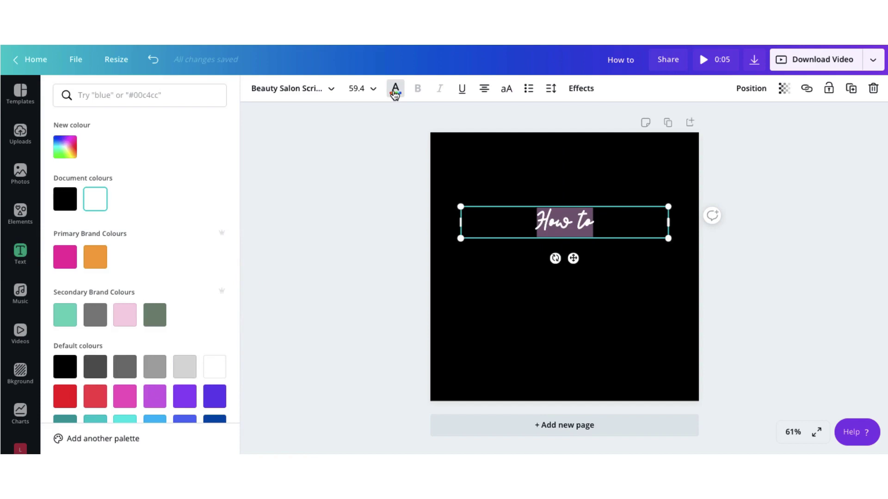
click(60, 263)
click(495, 293)
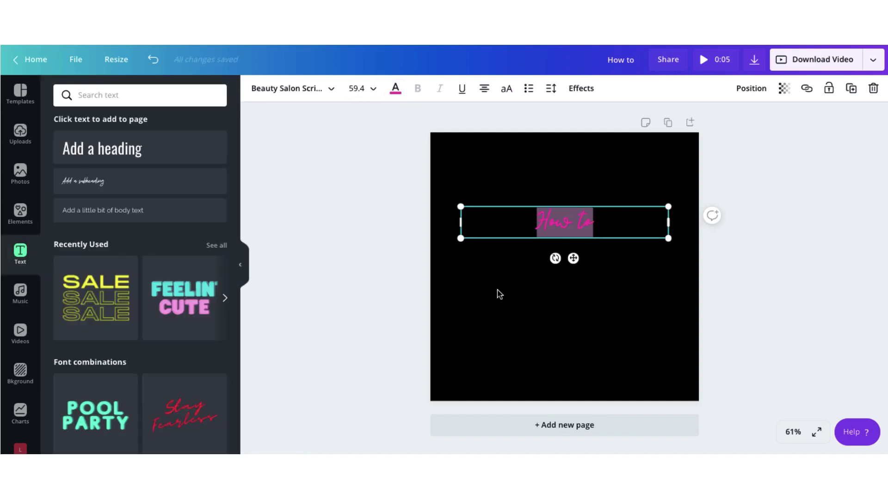
Duplicate the page and add the three-line yellow SALE text combination to the copy, ungrouped.
click(639, 178)
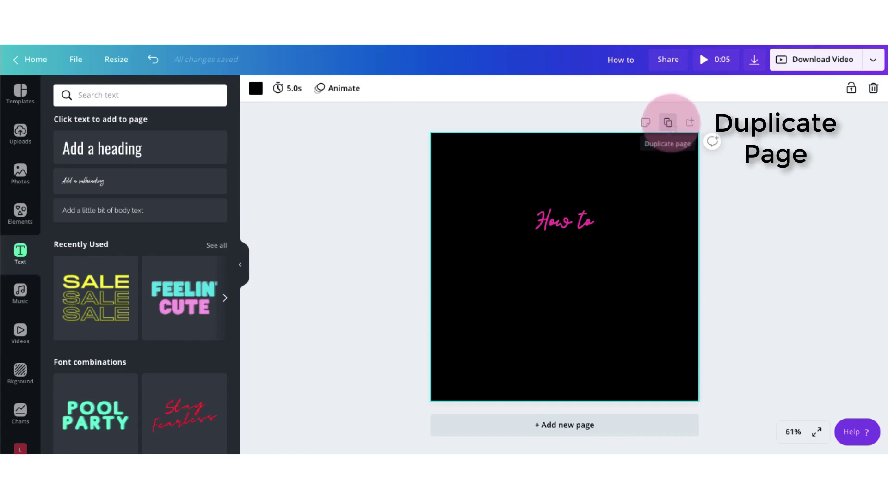
click(668, 130)
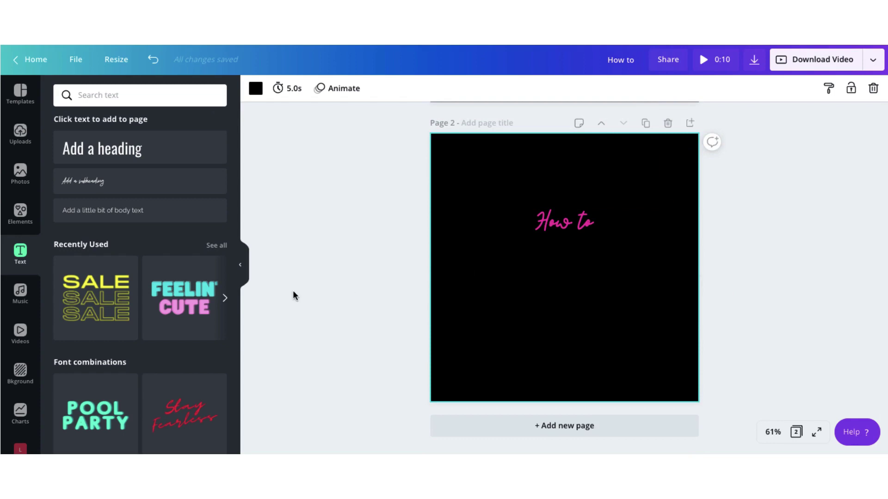
click(91, 314)
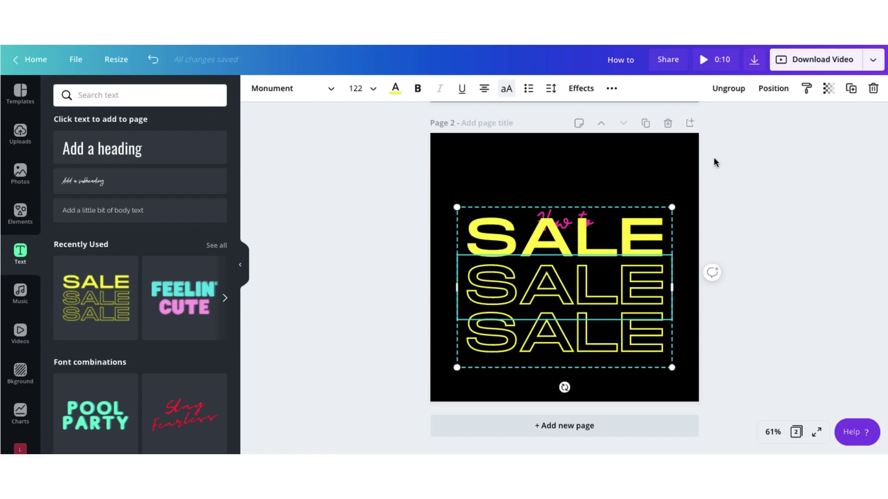
click(740, 92)
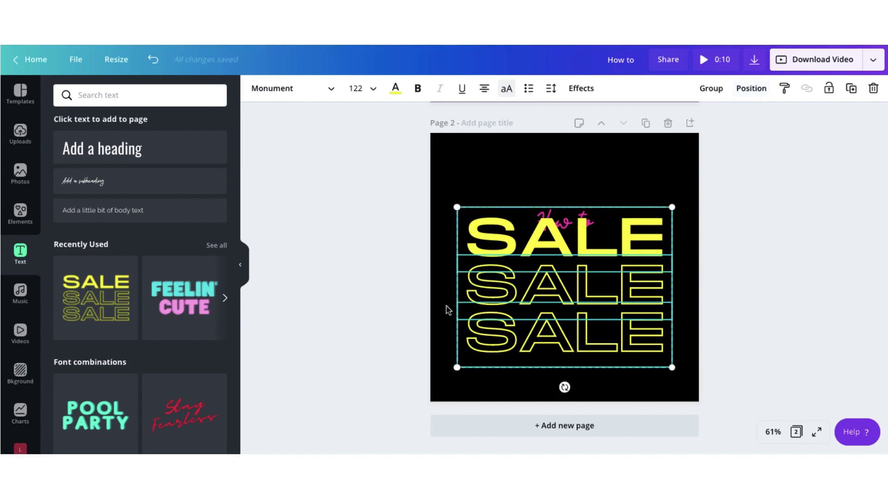
click(423, 335)
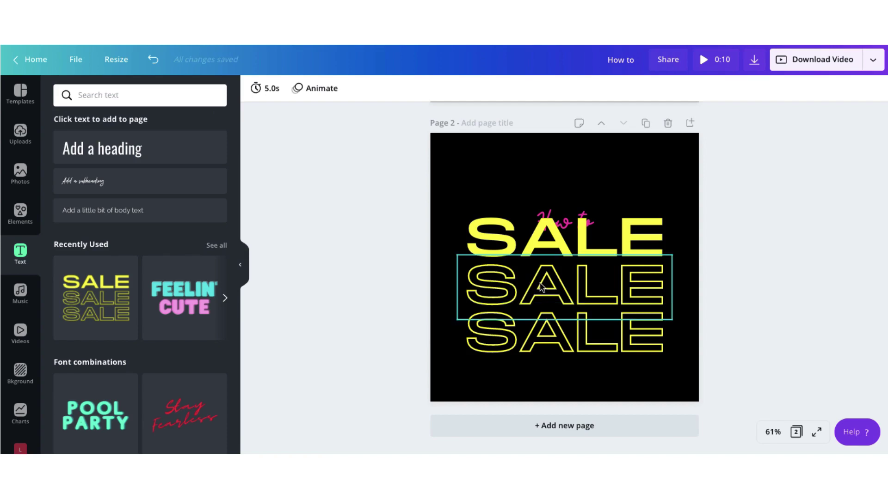
Delete the solid SALE and the lowest outlined SALE, and move the remaining one up beneath "How to".
click(550, 238)
key(Delete)
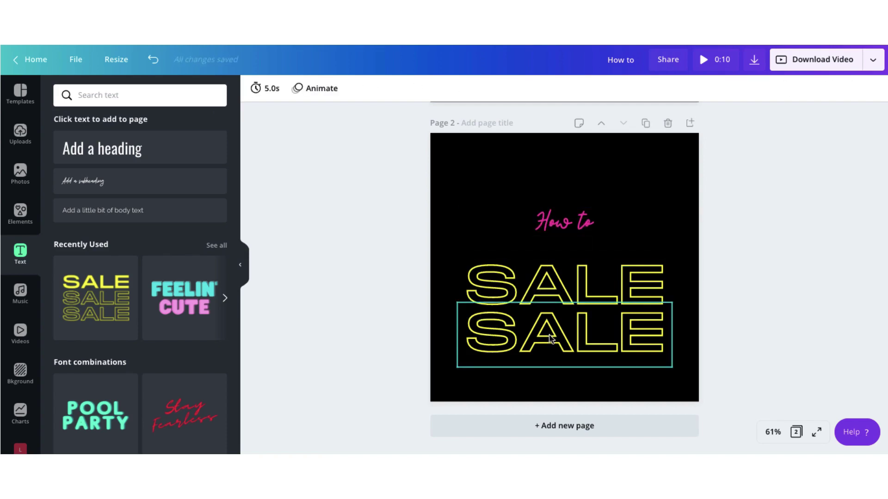
click(550, 339)
key(Delete)
drag(589, 296, 589, 279)
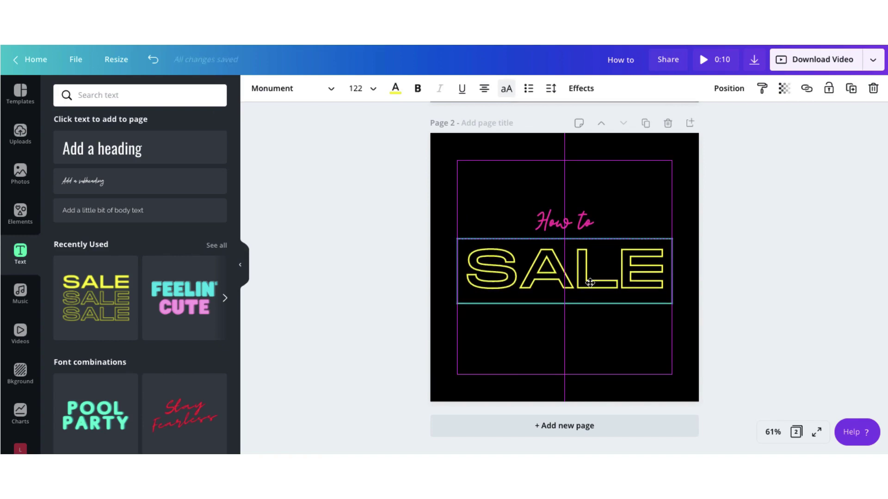
Replace the outlined SALE text with "ADJUST".
click(667, 283)
drag(667, 283, 475, 265)
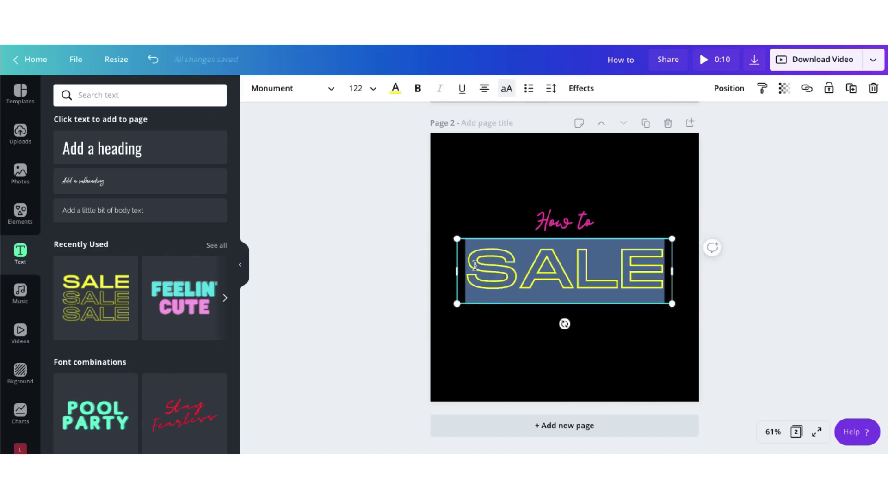
text(ADJUST)
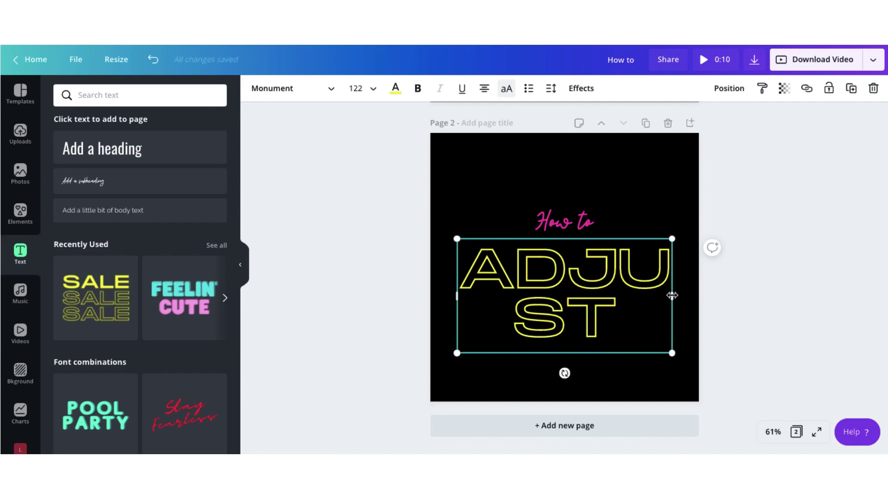
Widen the ADJUST text box to fit one line, shrink its font size to about 83.7, and place it mid-page beneath "How to".
drag(671, 295, 801, 287)
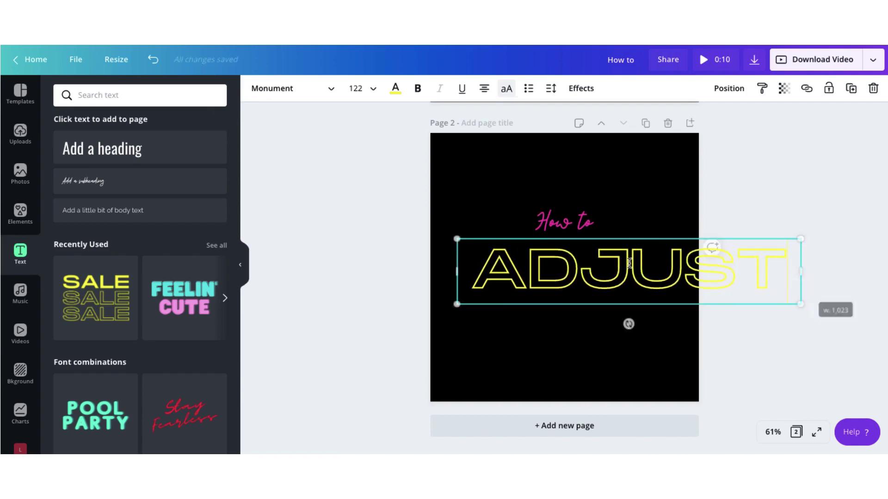
drag(455, 238, 564, 259)
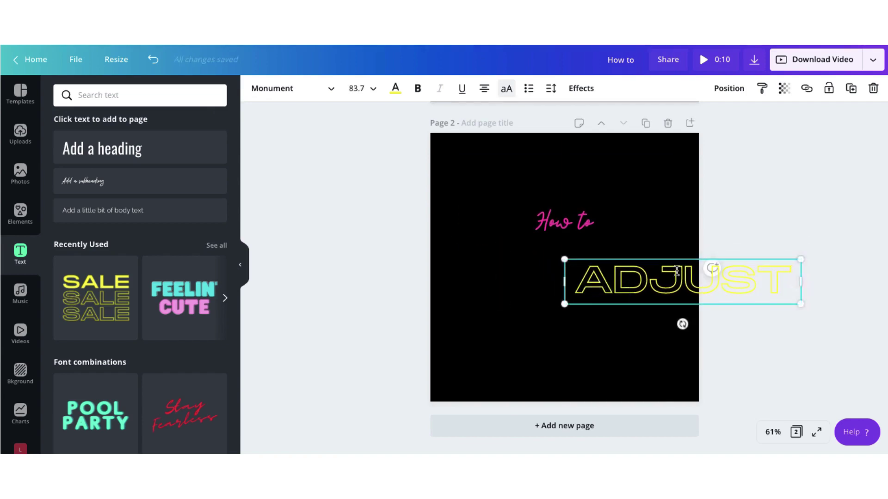
click(629, 337)
click(668, 278)
drag(667, 278, 556, 261)
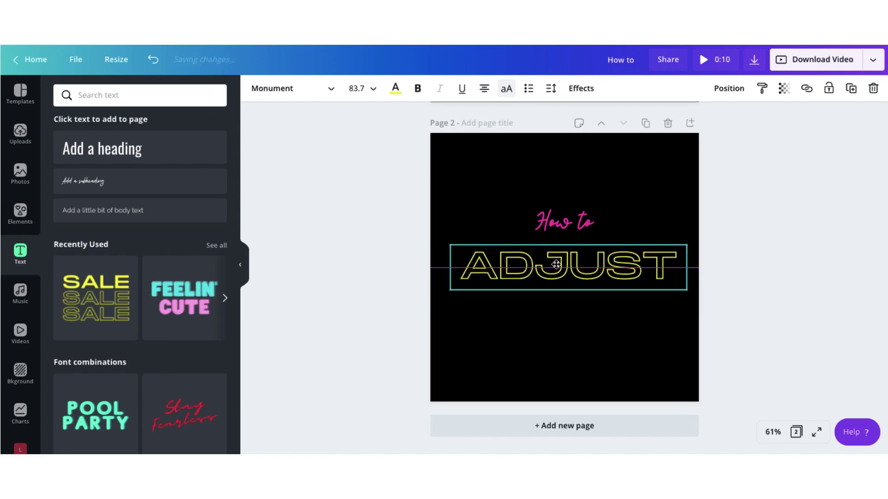
Compare the "How to" placement on pages 1 and 2.
click(430, 341)
scroll(430, 341, up, 5)
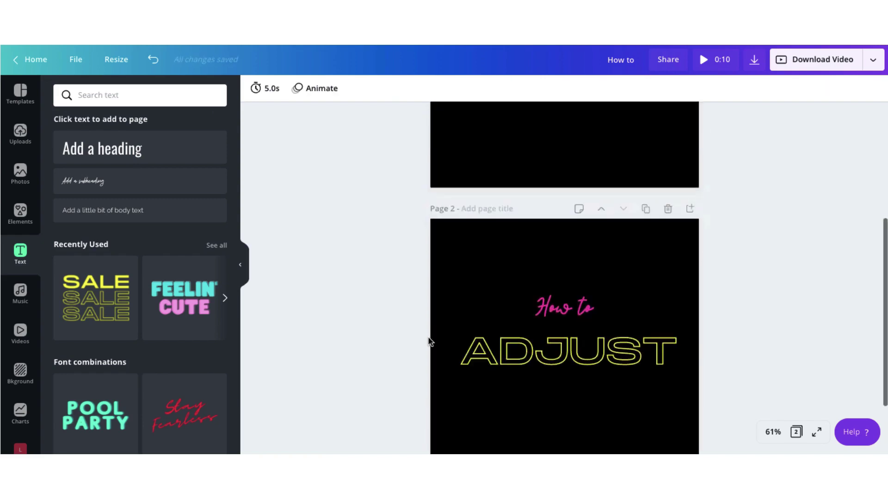
click(563, 237)
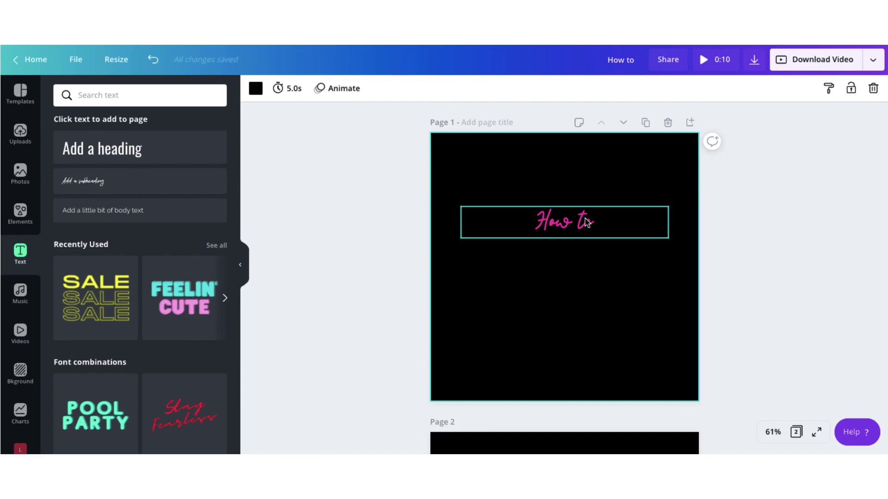
scroll(553, 313, down, 5)
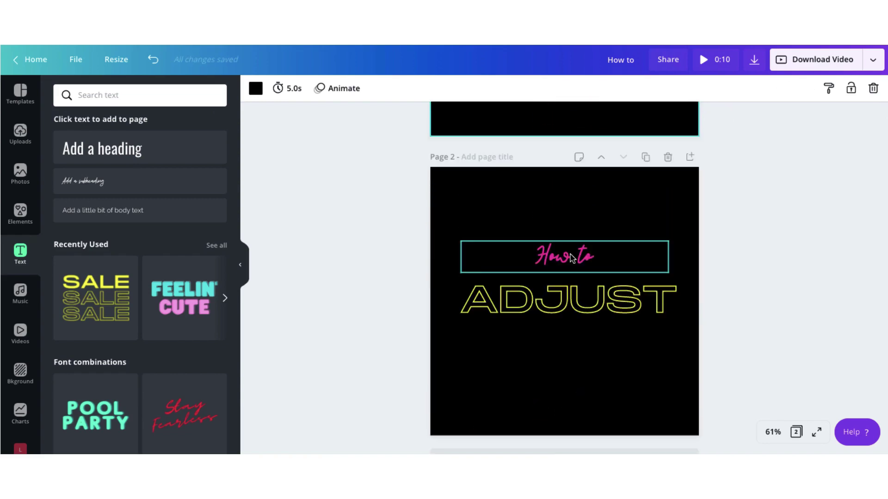
click(549, 365)
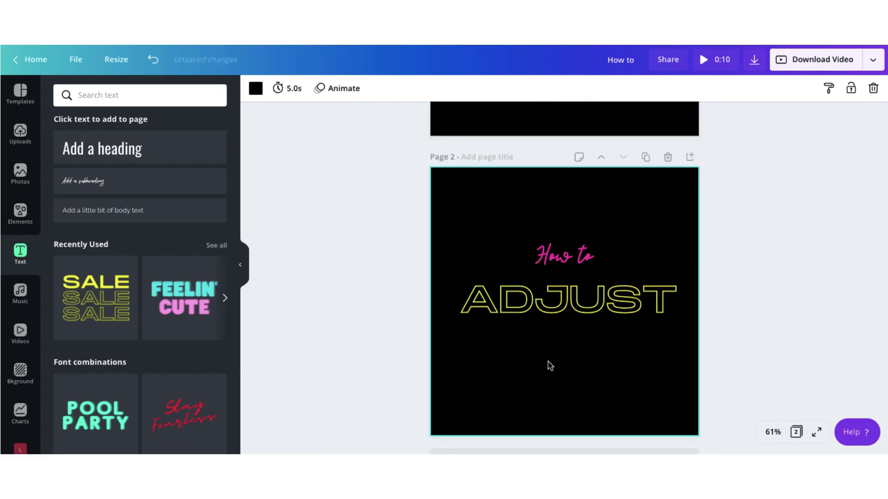
scroll(549, 365, down, 1)
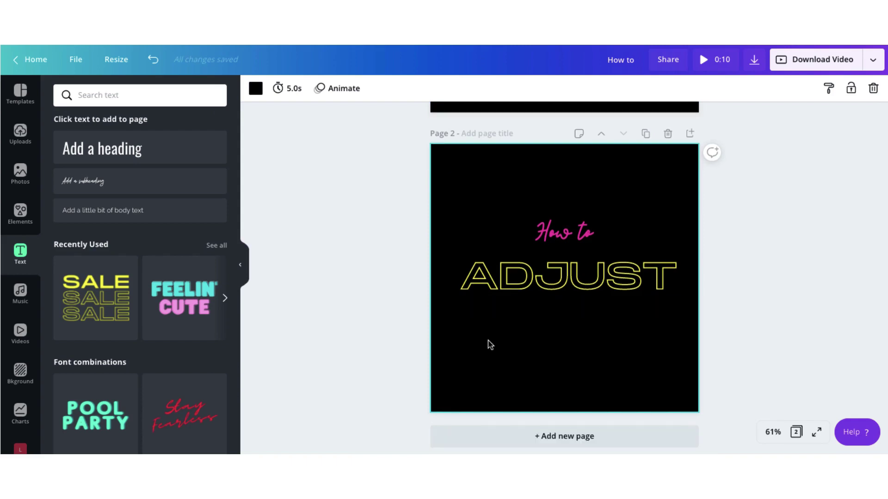
Recolour the ADJUST text on page 2 with the mint green from the secondary brand colours.
click(537, 277)
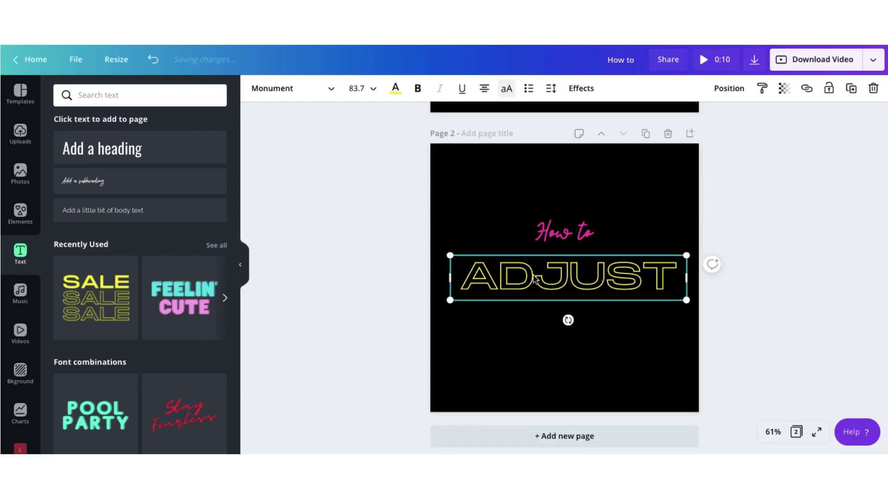
click(396, 89)
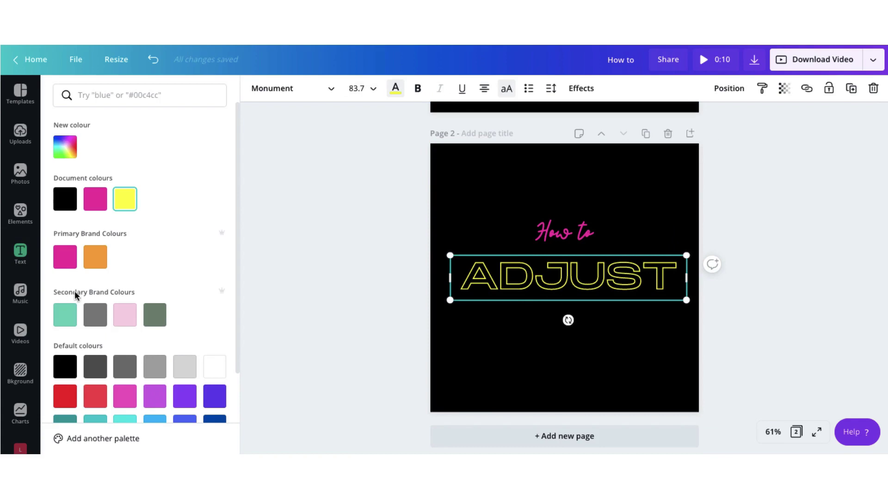
click(65, 314)
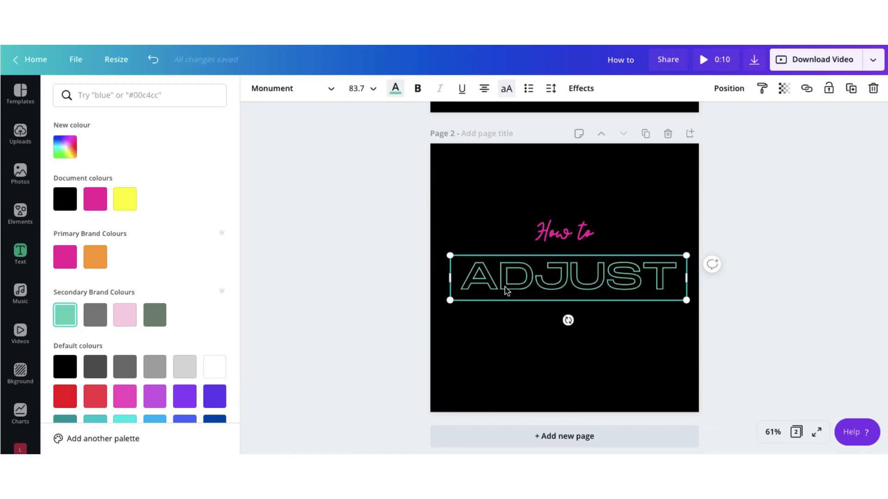
click(521, 329)
click(521, 329)
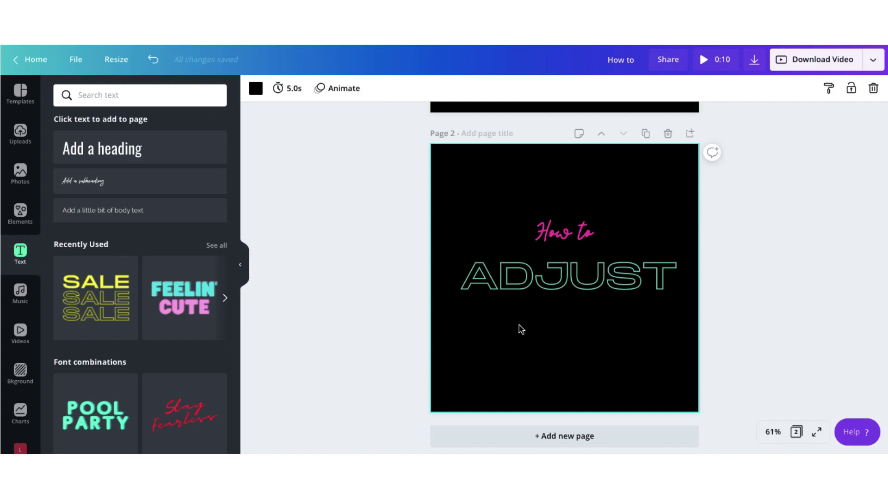
Add a new page 3 and place the three-line yellow SALE text combination on it, ungrouped.
scroll(624, 171, down, 1)
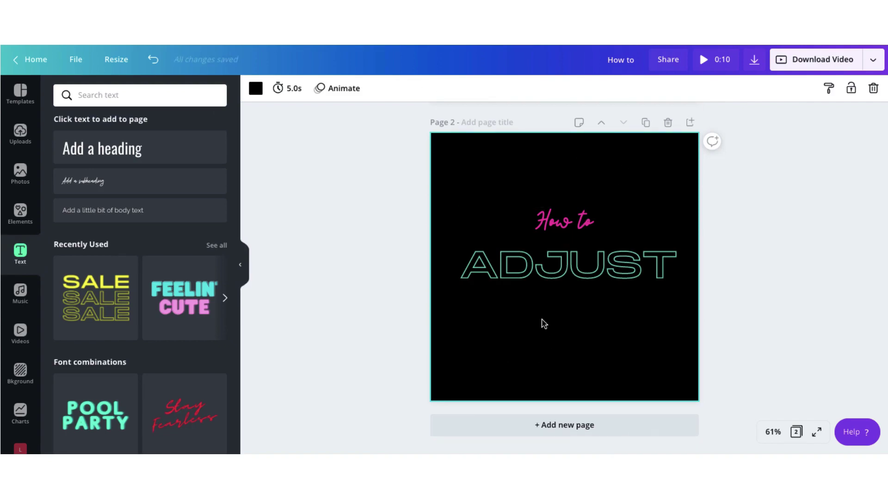
click(555, 425)
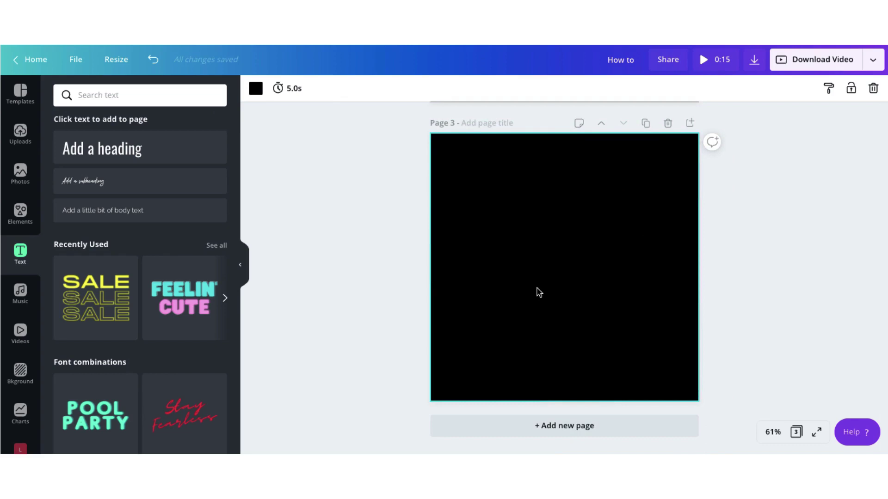
click(93, 316)
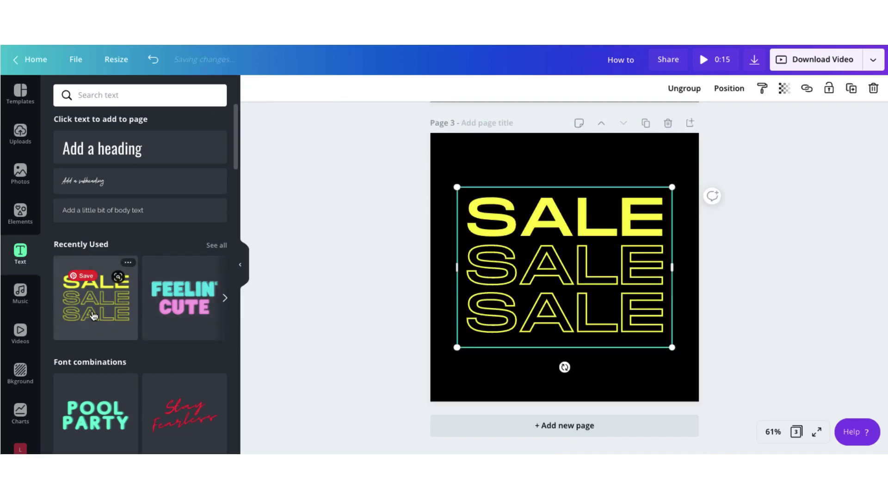
click(591, 286)
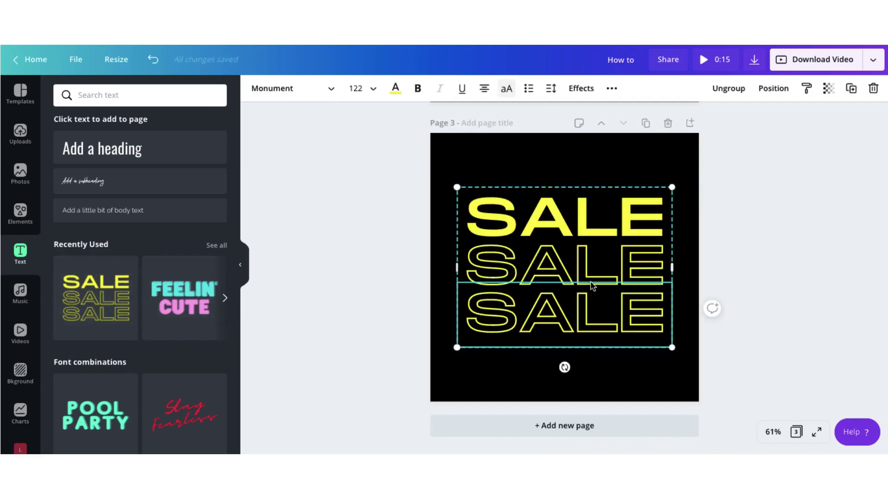
click(736, 89)
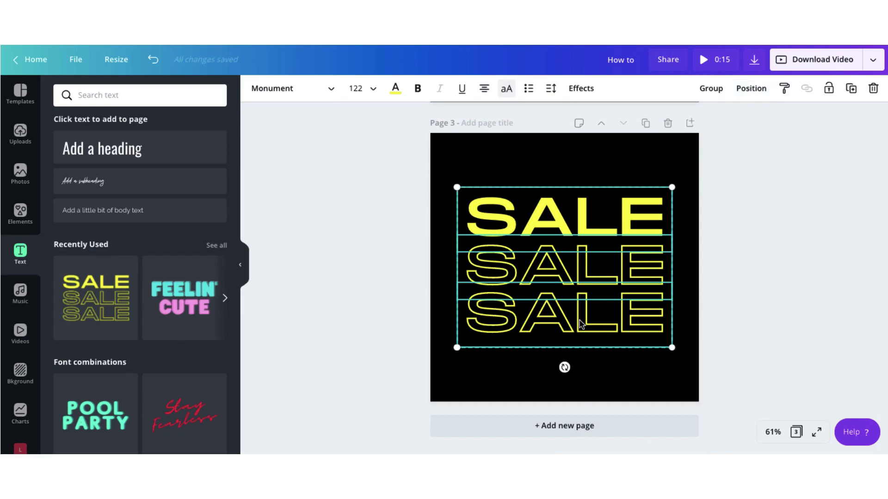
click(501, 355)
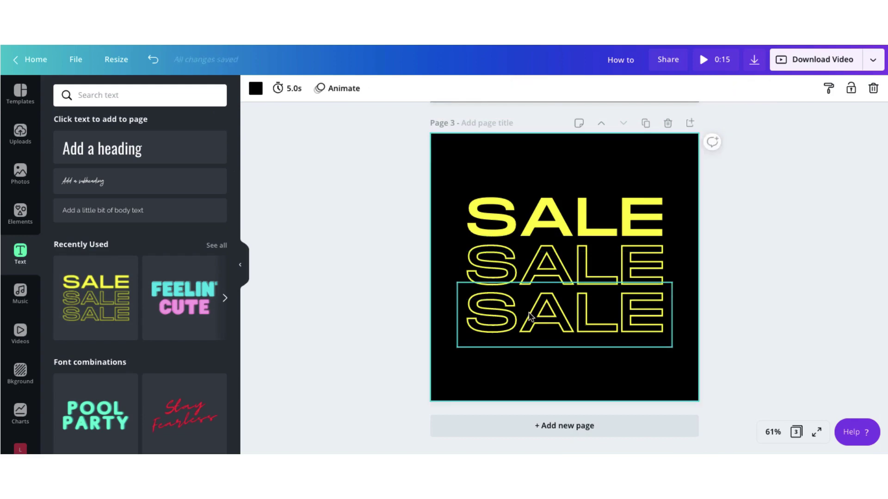
Delete both outlined SALE lines and move the solid SALE down to the middle of page 3.
click(534, 308)
key(Delete)
click(551, 281)
key(Delete)
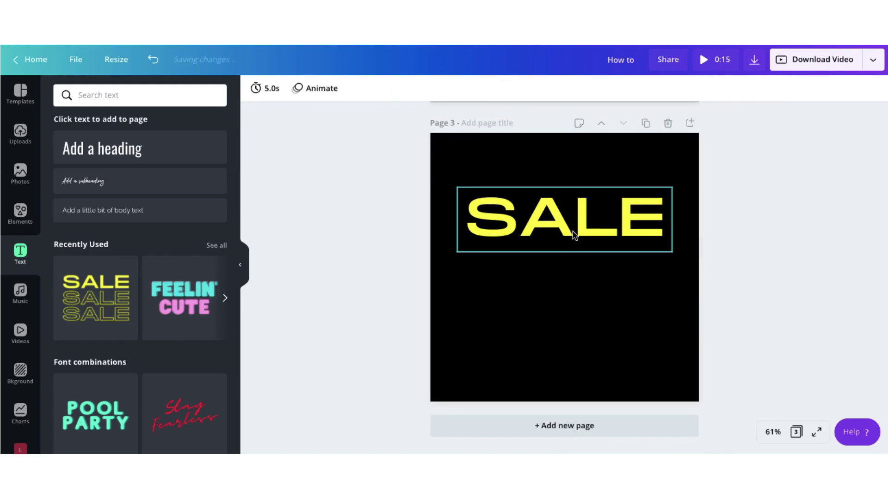
drag(575, 232, 572, 281)
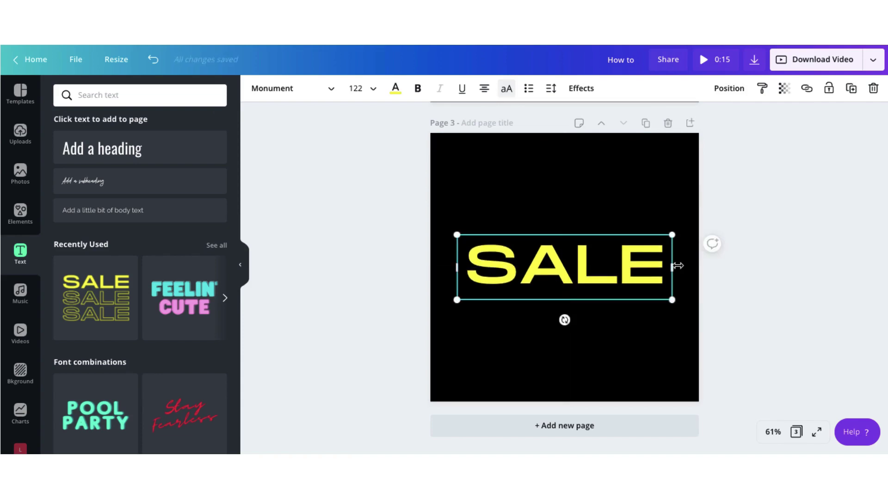
Widen the solid SALE text box, replace its text with "ANIMATION" on two lines, and scale it down to font size 104.
drag(707, 266, 484, 269)
click(701, 267)
click(694, 267)
text(ANIMATION)
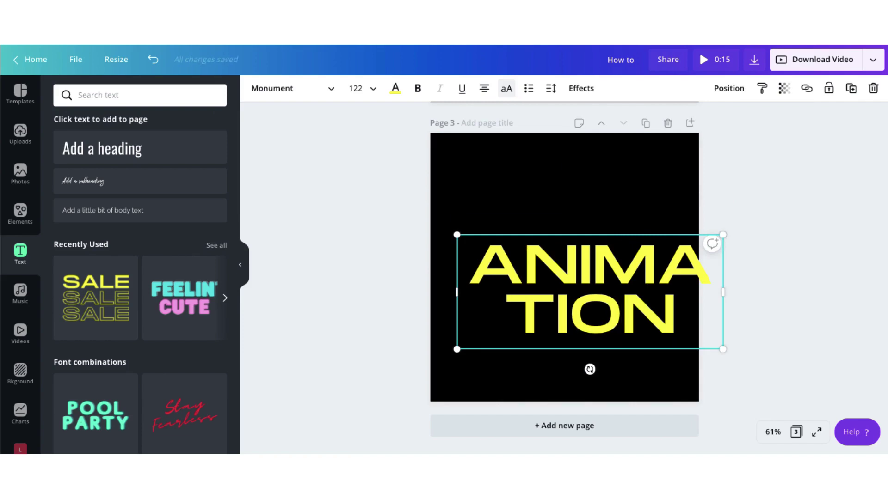
drag(687, 256, 685, 252)
Insert a hyphen before "TION" and move the two-line text up, centred horizontally on the page.
click(503, 329)
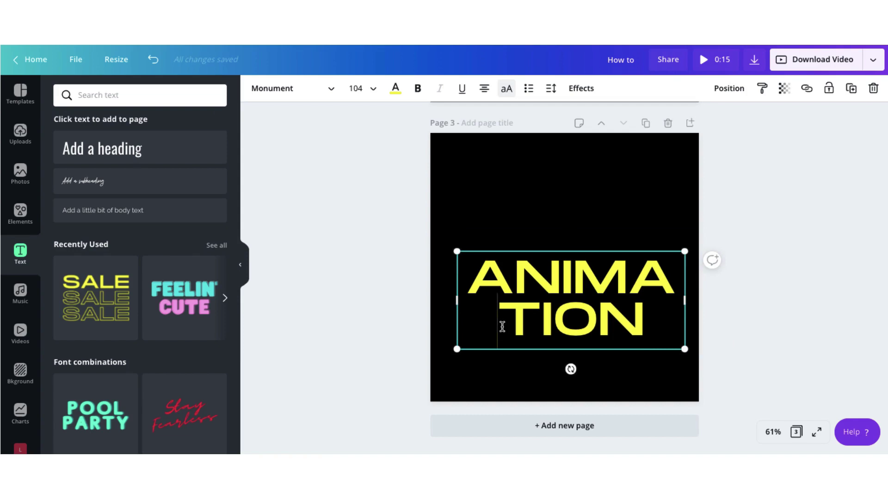
text(-)
click(496, 377)
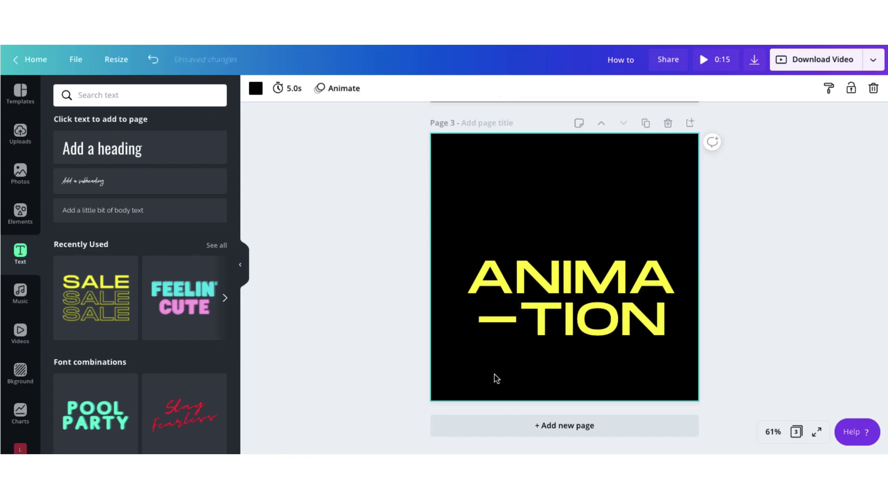
drag(577, 325, 571, 264)
click(538, 340)
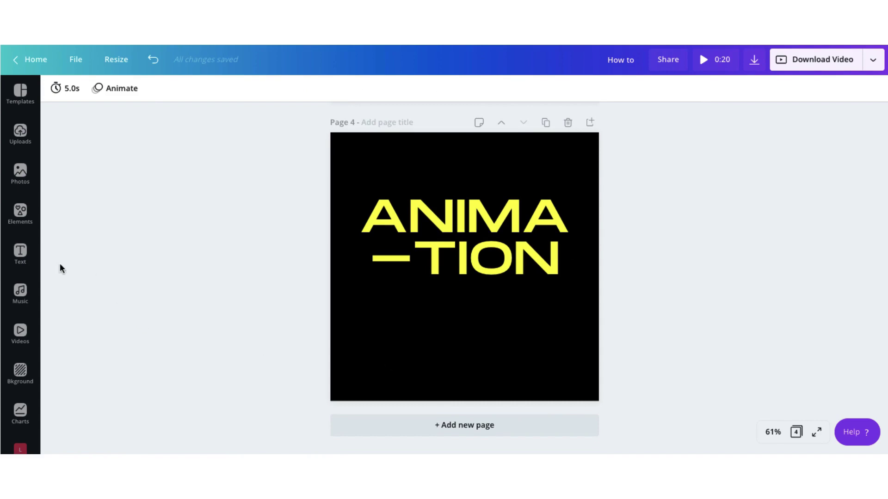
Add a heading beneath "ANIMA-TION" on page 4 and set its font to Shrikhand.
click(20, 256)
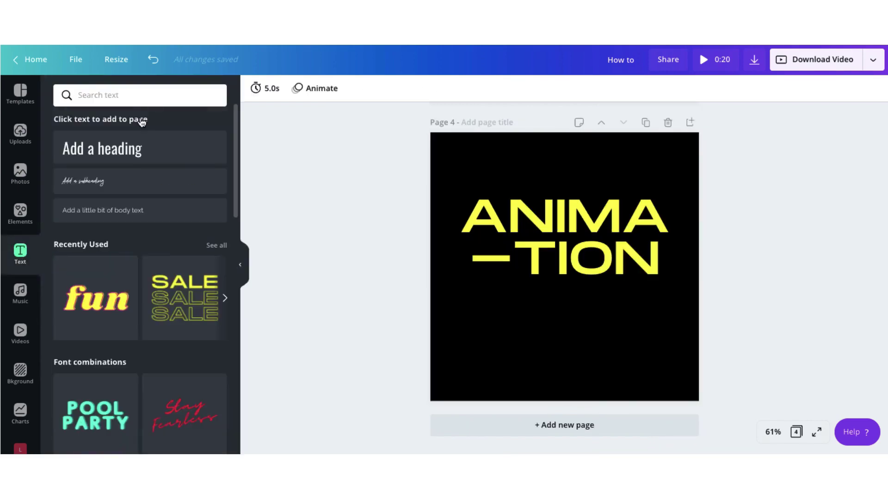
click(98, 156)
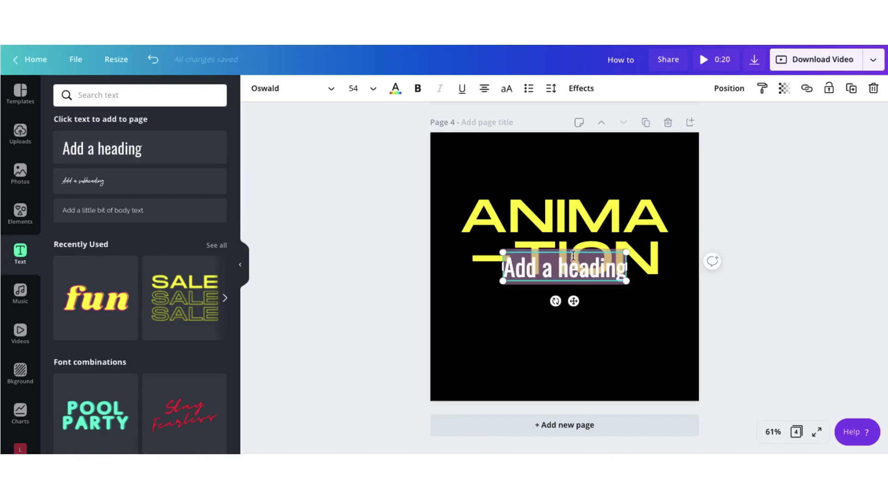
drag(574, 250, 569, 296)
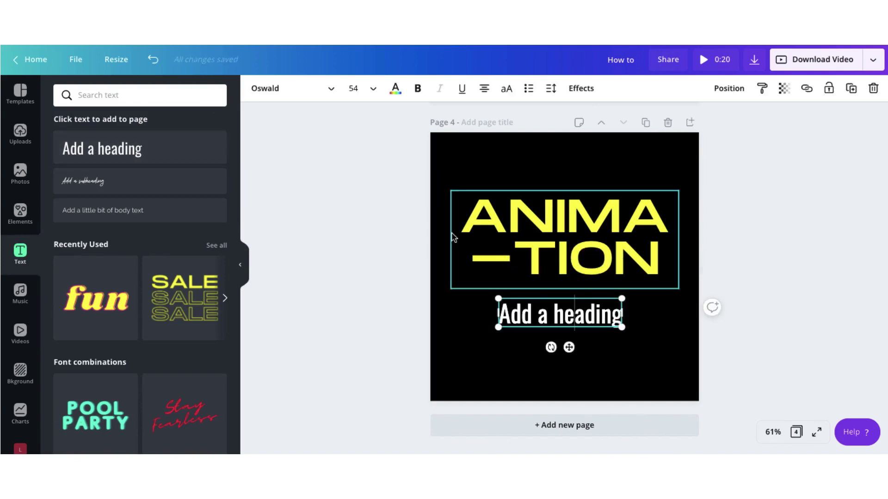
click(330, 95)
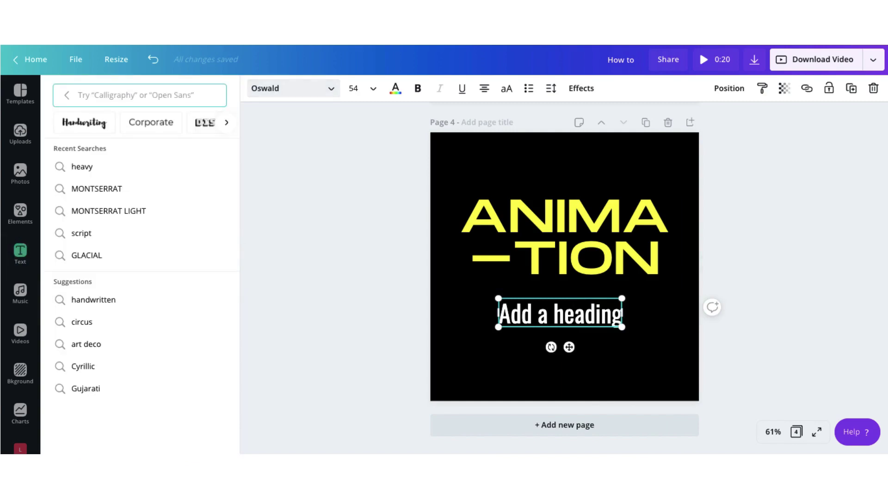
text(shri)
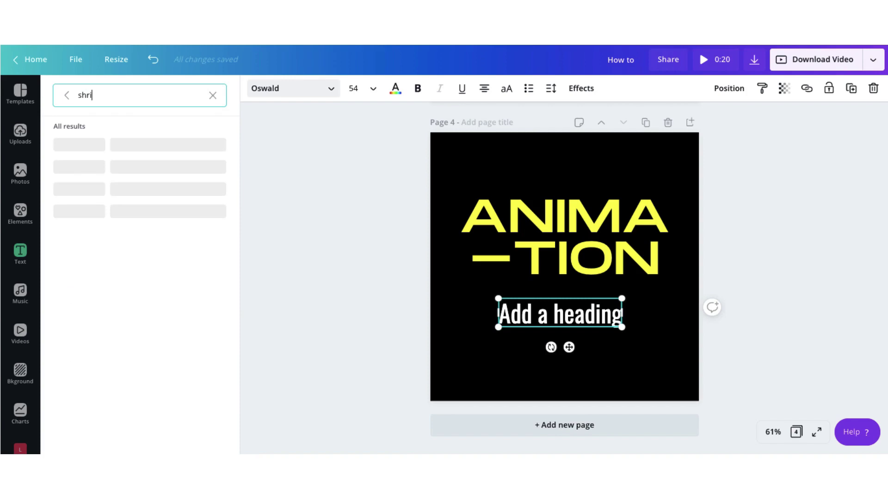
text(khand)
click(122, 145)
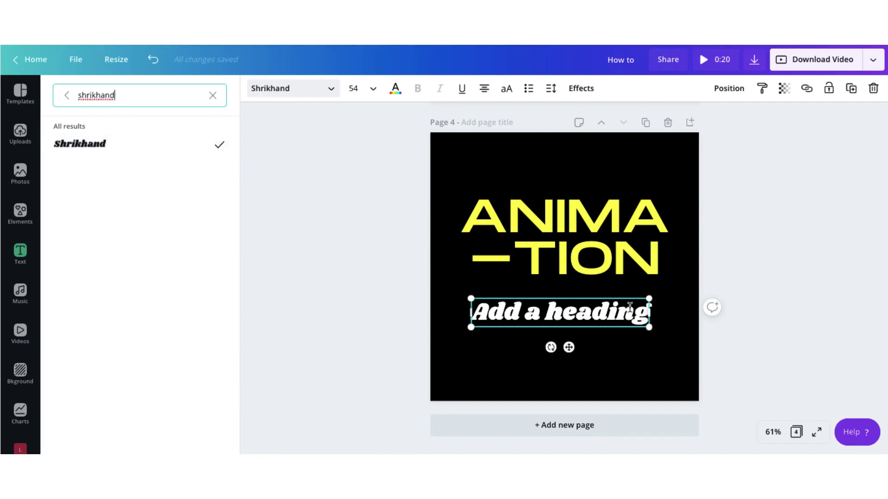
Centre the heading and tilt it so it rises to the right beneath "TION", and set its font size to 64.
drag(652, 315, 668, 315)
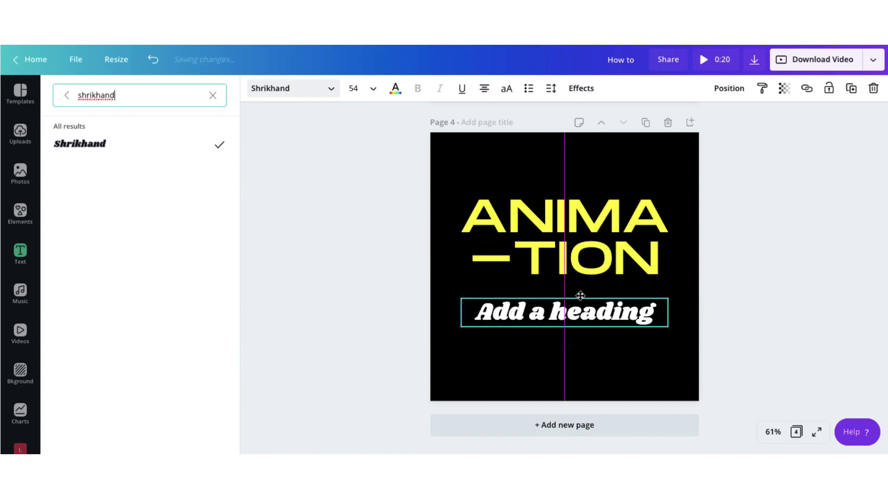
drag(555, 348, 571, 379)
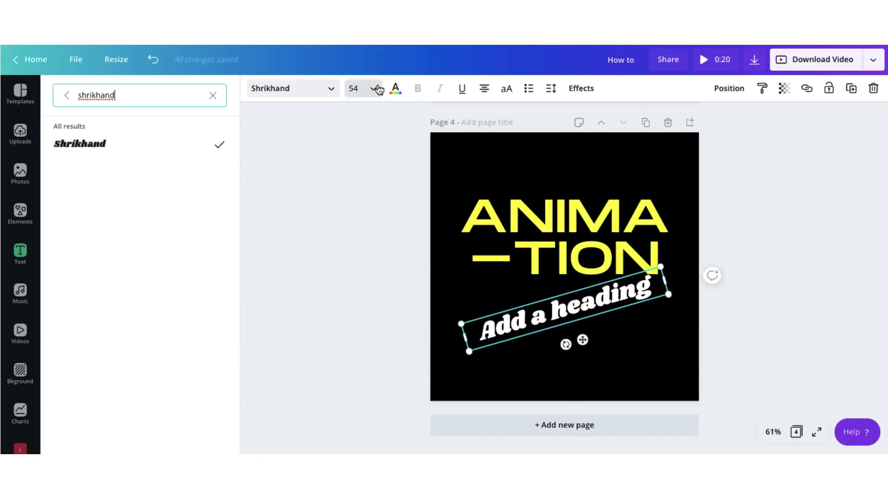
click(375, 88)
scroll(392, 283, down, 3)
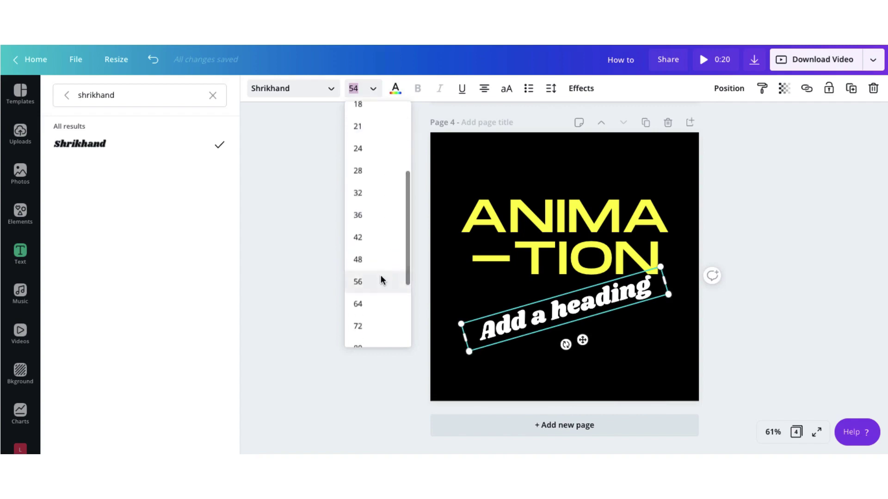
click(381, 279)
click(371, 92)
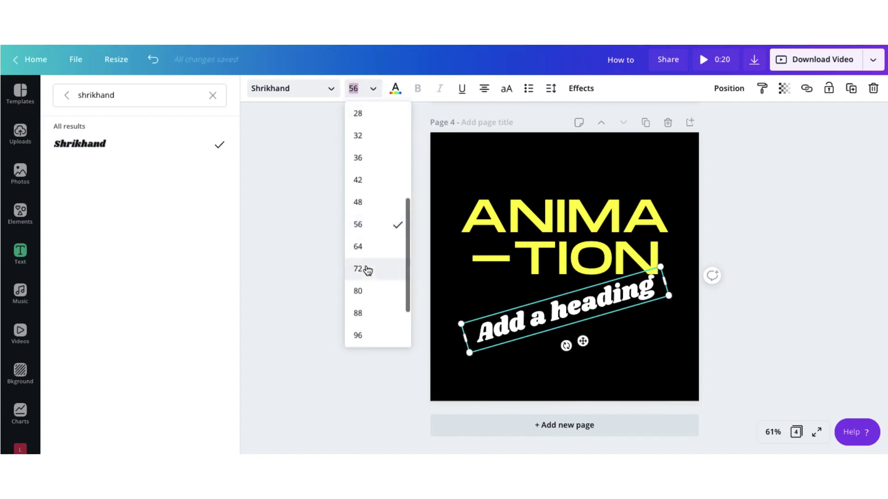
click(358, 246)
Widen the tilted heading's box to span nearly the whole page and left-align its text.
drag(475, 350, 422, 339)
drag(532, 297, 555, 286)
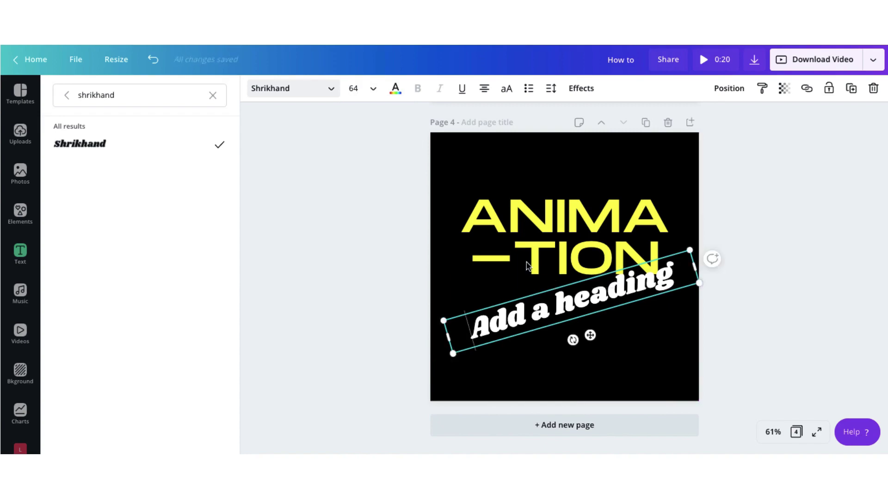
click(484, 89)
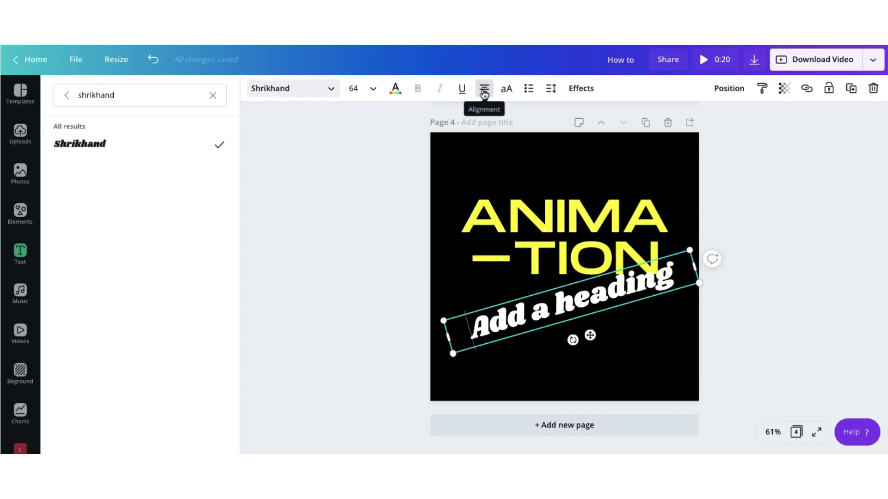
click(484, 93)
key(ctrl+z)
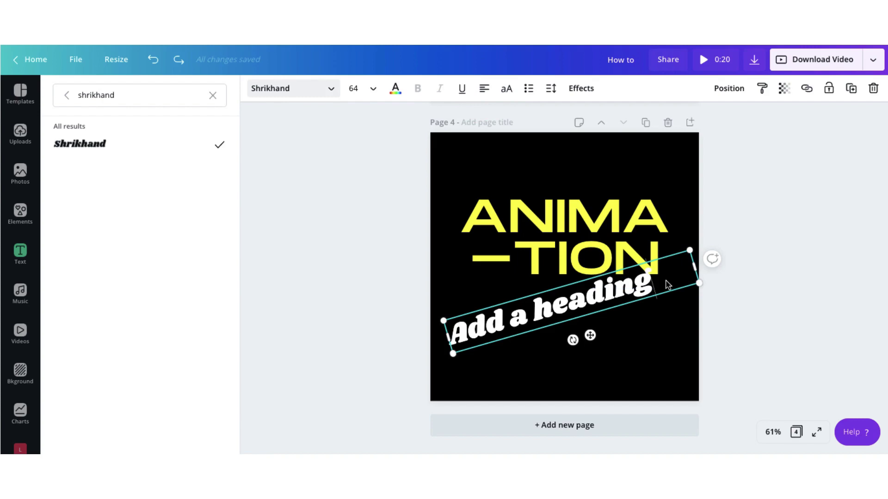
Replace the tilted heading's placeholder text with "S" and apply the Splice text effect.
drag(667, 284, 466, 341)
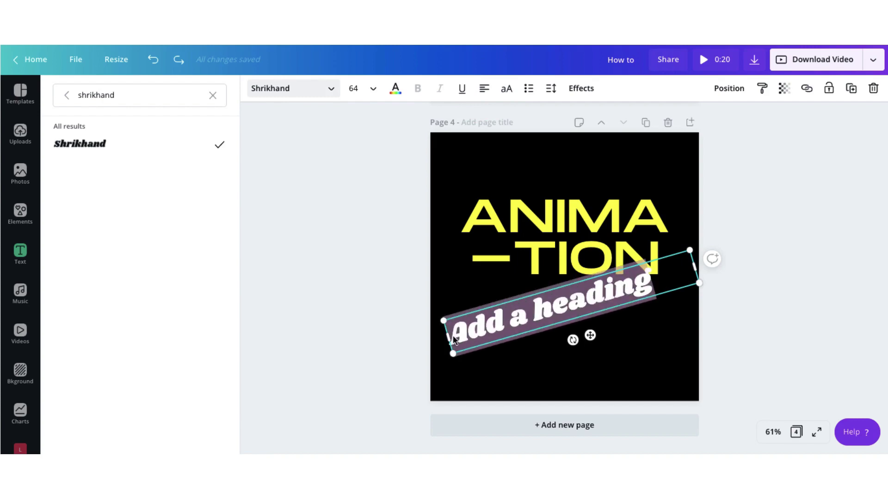
text(S)
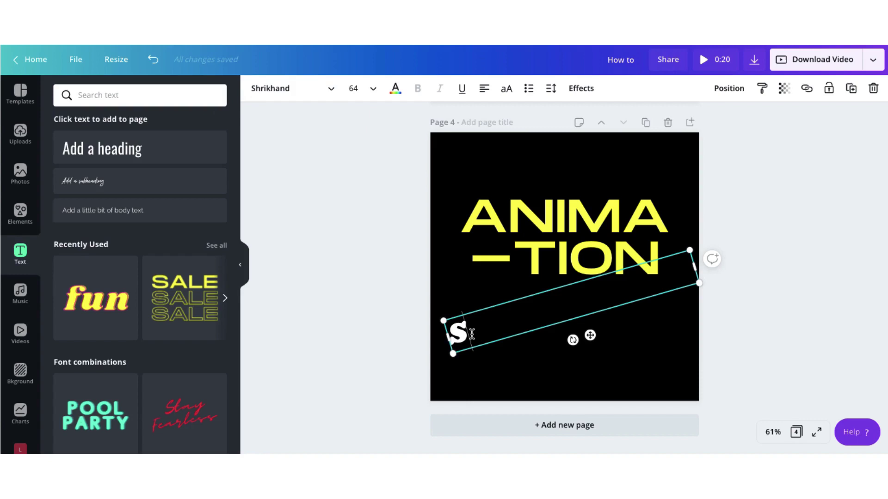
drag(472, 334, 454, 338)
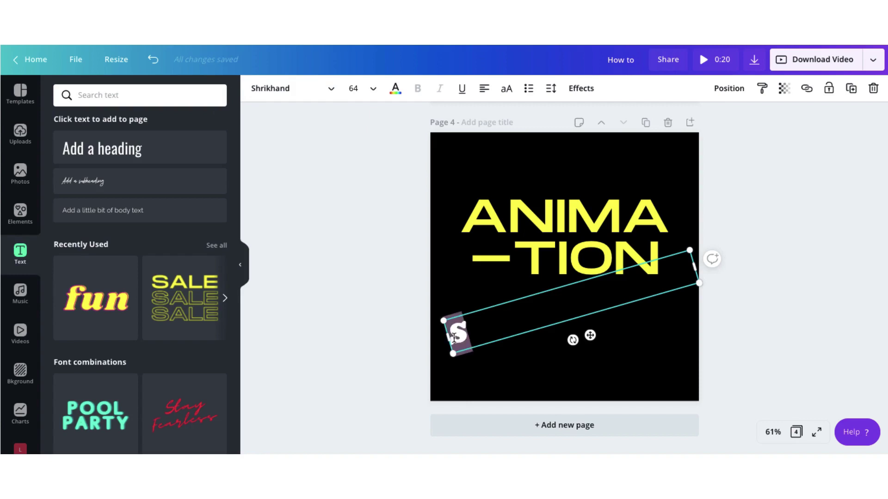
click(581, 93)
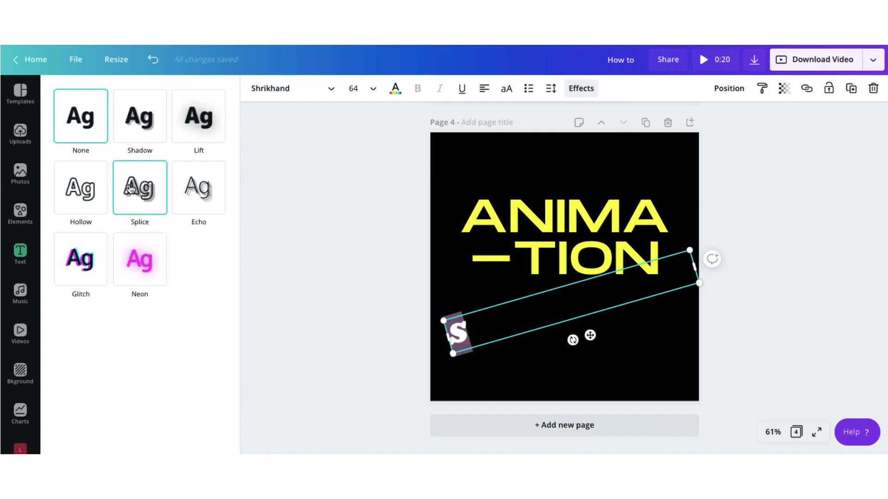
click(130, 187)
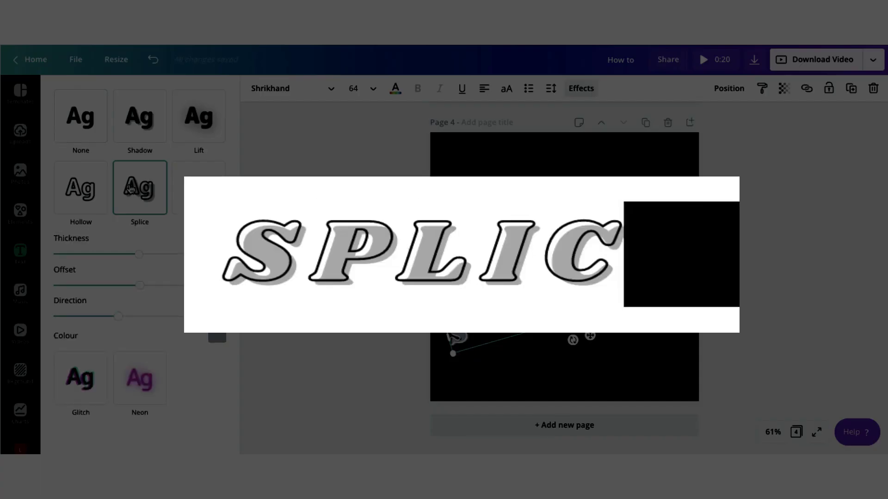
Set the "S" heading's text colour to the document's yellow, so its Splice outline matches "ANIMA-TION".
click(772, 433)
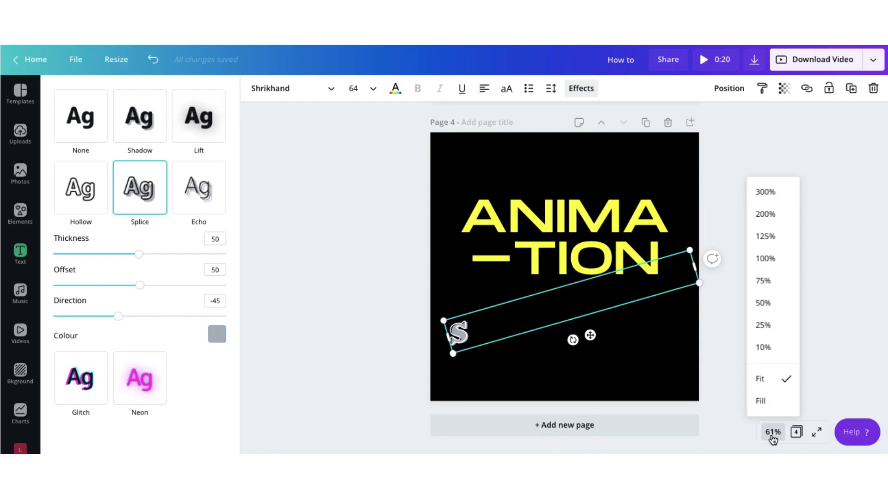
click(763, 281)
scroll(487, 341, down, 1)
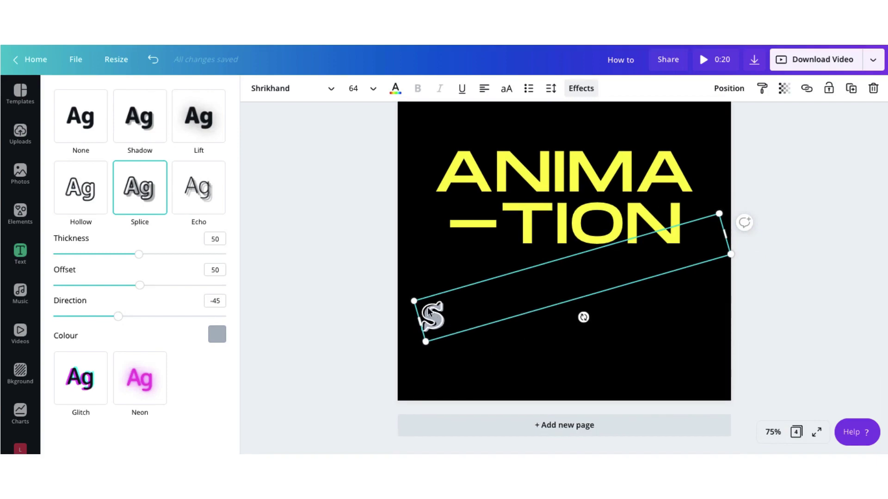
click(460, 316)
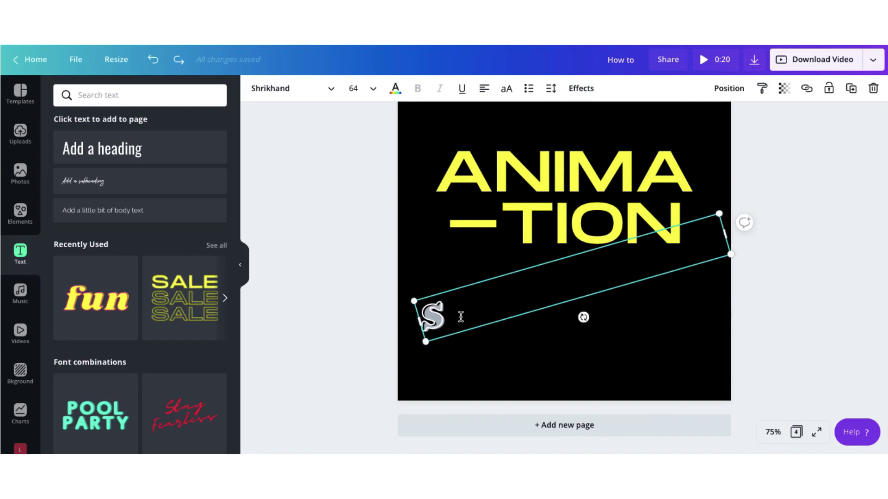
drag(461, 317, 422, 318)
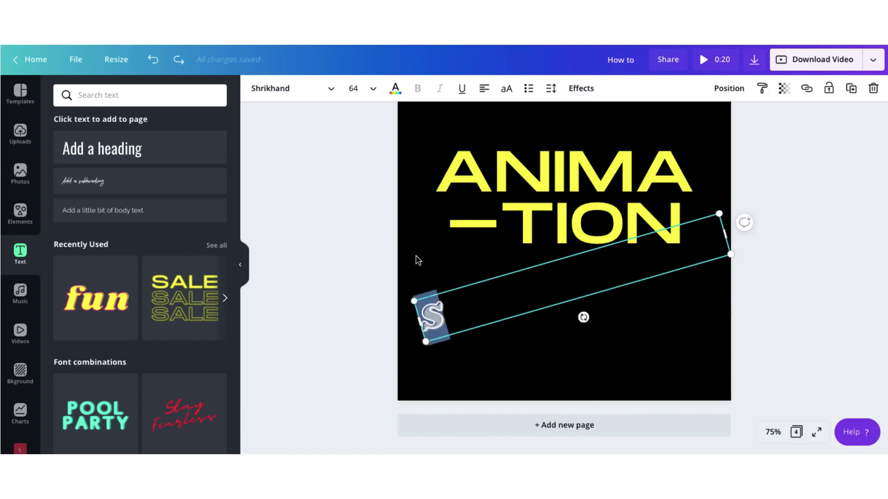
click(394, 91)
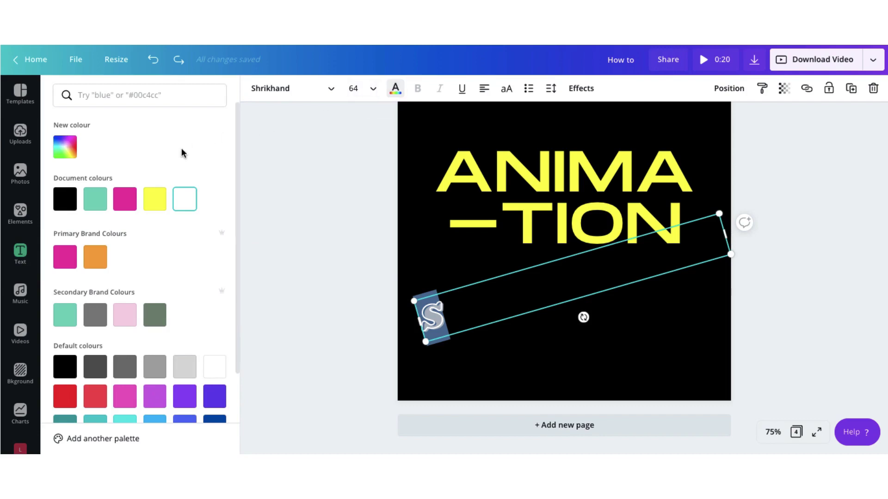
click(151, 209)
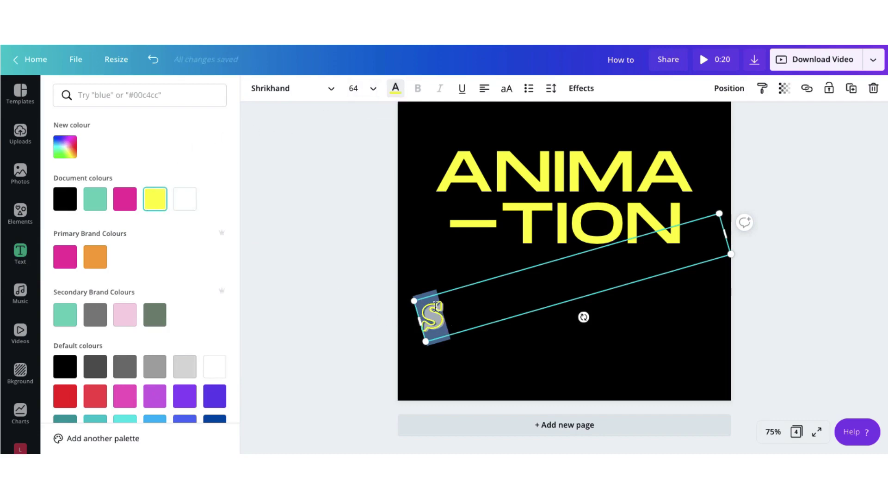
Change the Splice effect's colour on the "S" to the document's magenta.
click(578, 90)
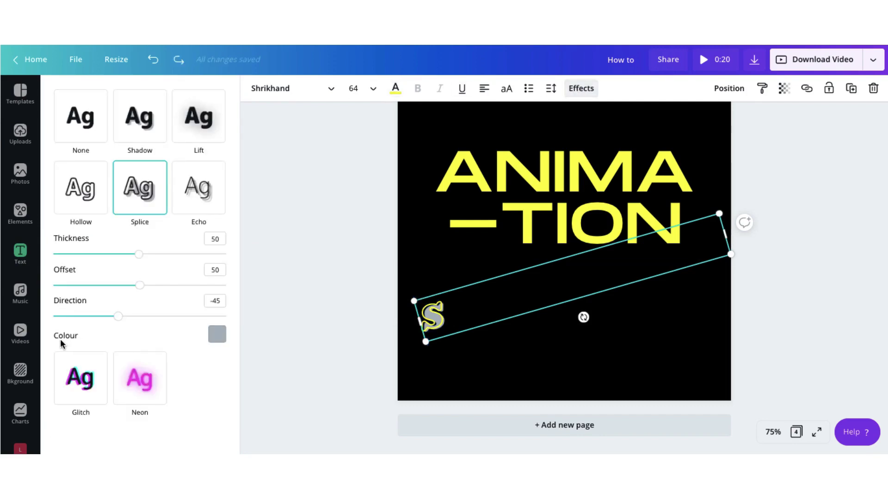
click(217, 334)
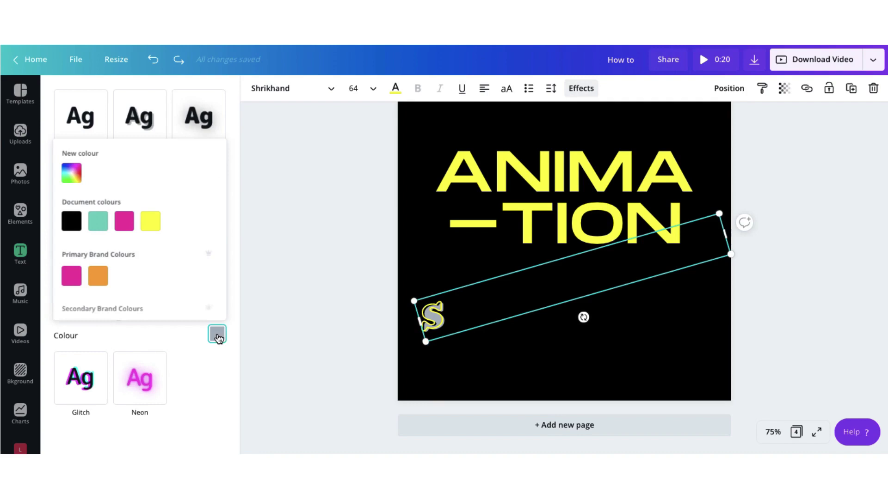
click(123, 221)
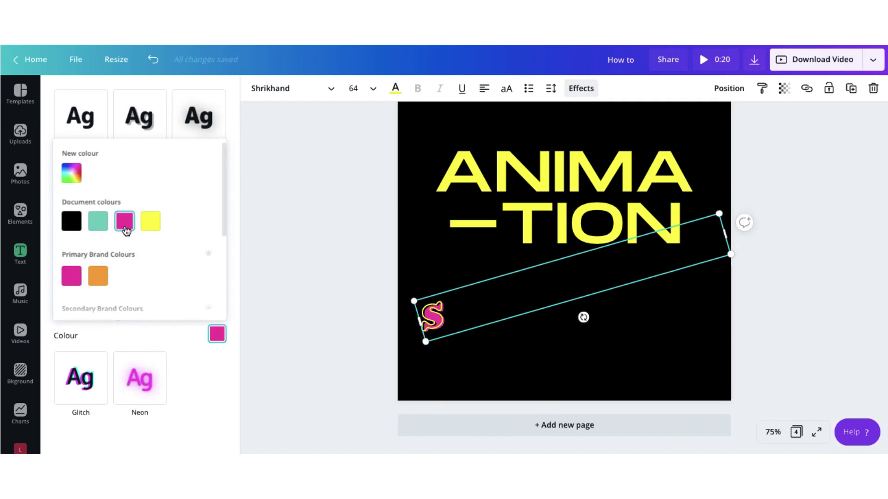
click(457, 317)
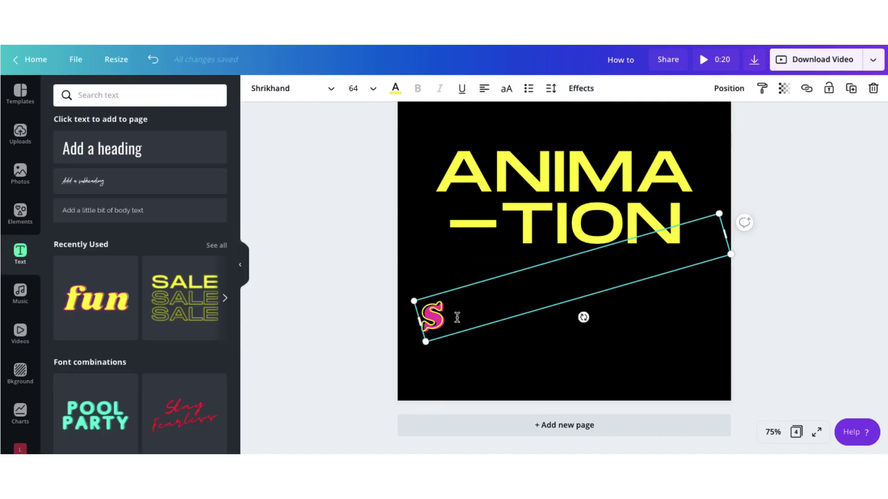
Set the "S" heading's font size to 158.
double_click(432, 318)
click(353, 88)
text(158)
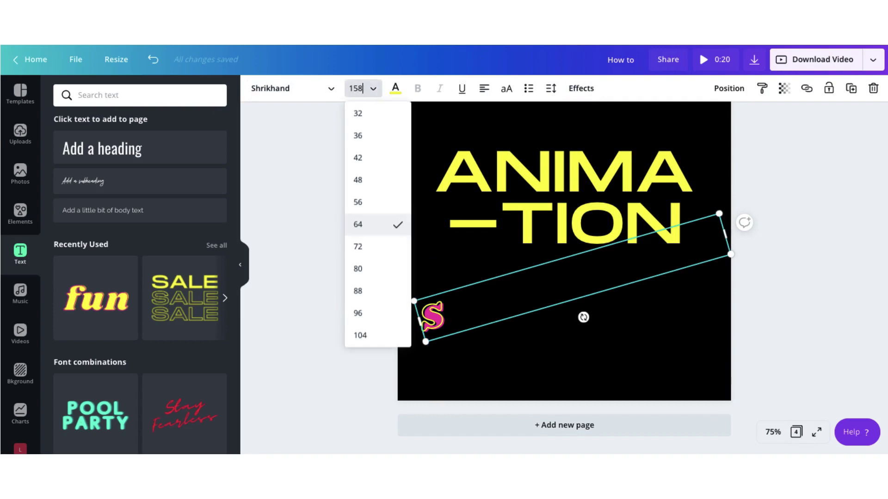
key(Return)
scroll(447, 357, up, 1)
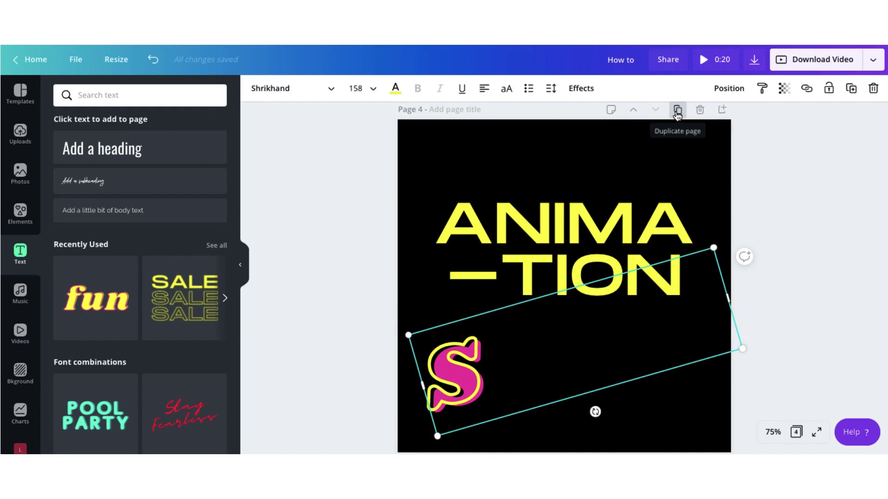
Duplicate page 4 and extend the tilted heading to "SP" on page 5.
click(677, 111)
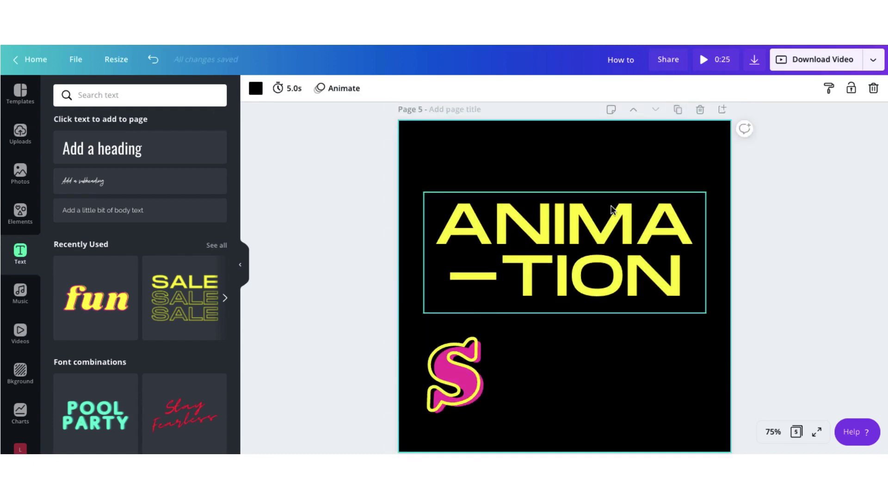
click(526, 365)
click(525, 361)
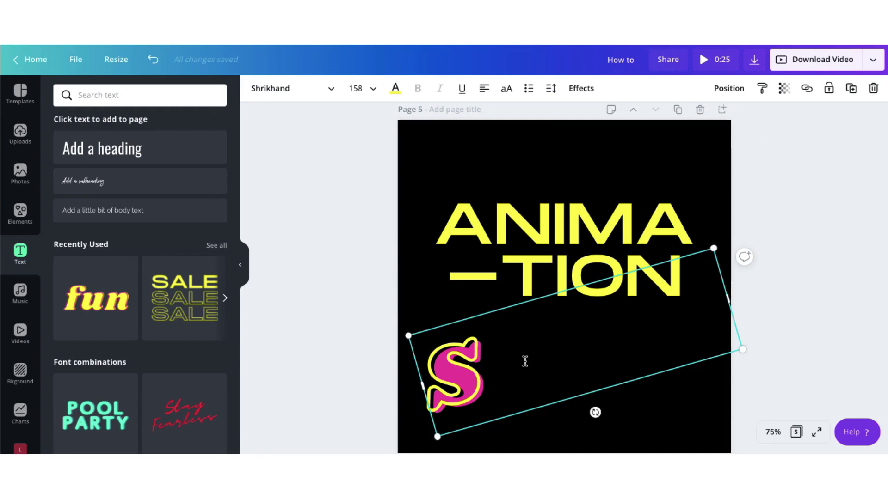
text(P)
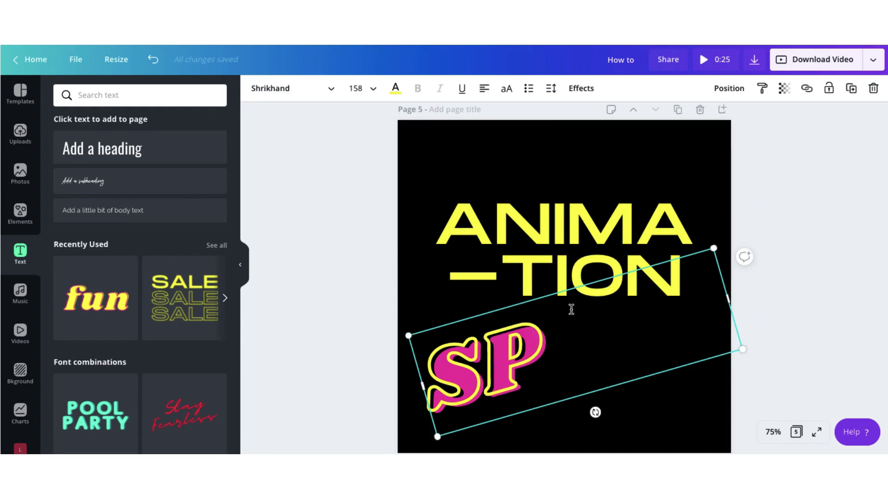
Duplicate page 5 and extend the heading to "SPE" on page 6, and duplicate that page with the heading extended to "SPEE" on page 7.
click(678, 110)
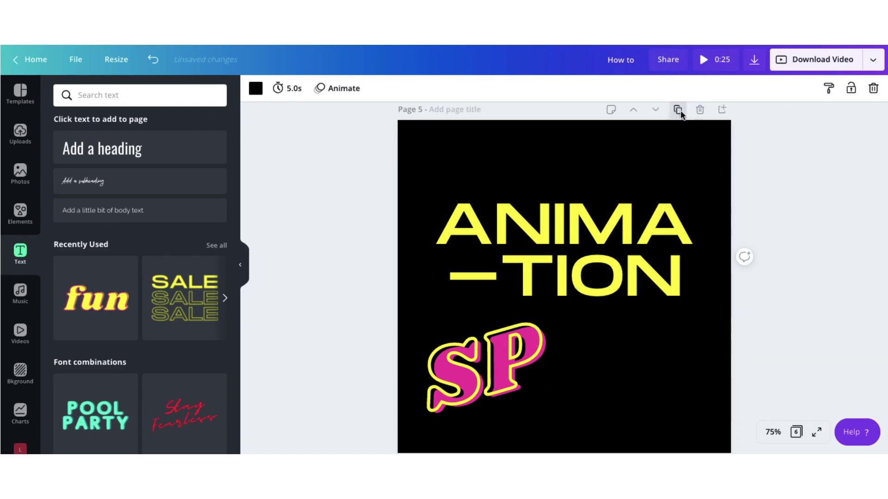
click(578, 358)
text(E)
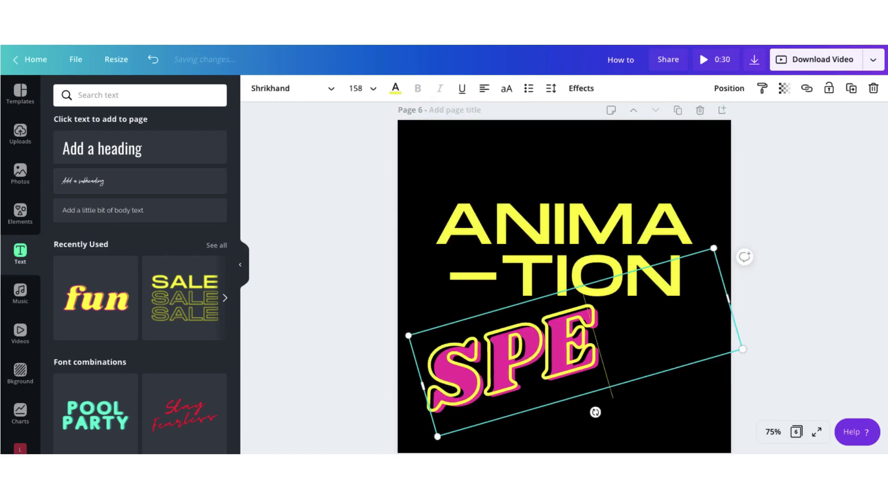
click(677, 110)
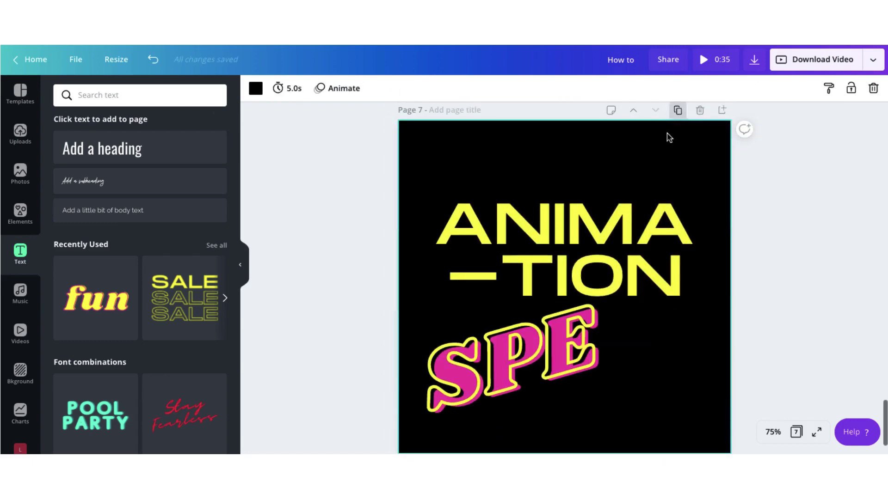
click(633, 330)
text(E)
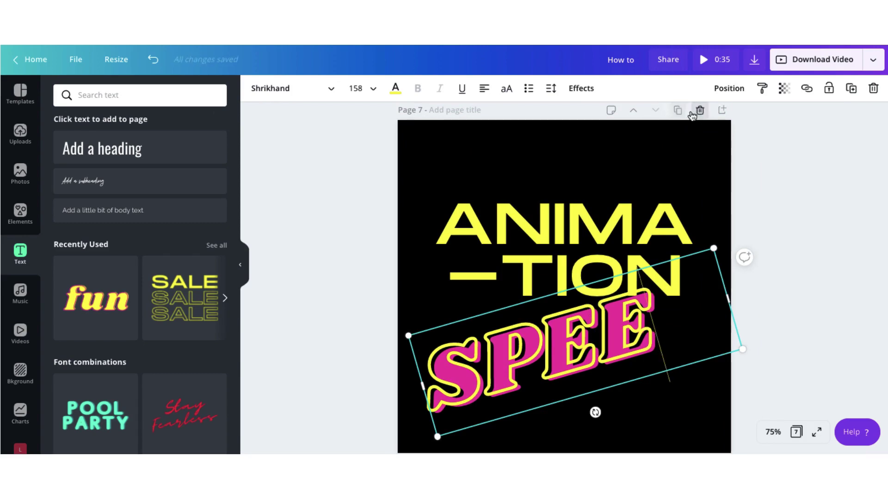
Duplicate page 7 and complete the tilted heading as "SPEED" on page 8.
click(678, 110)
click(664, 332)
click(663, 330)
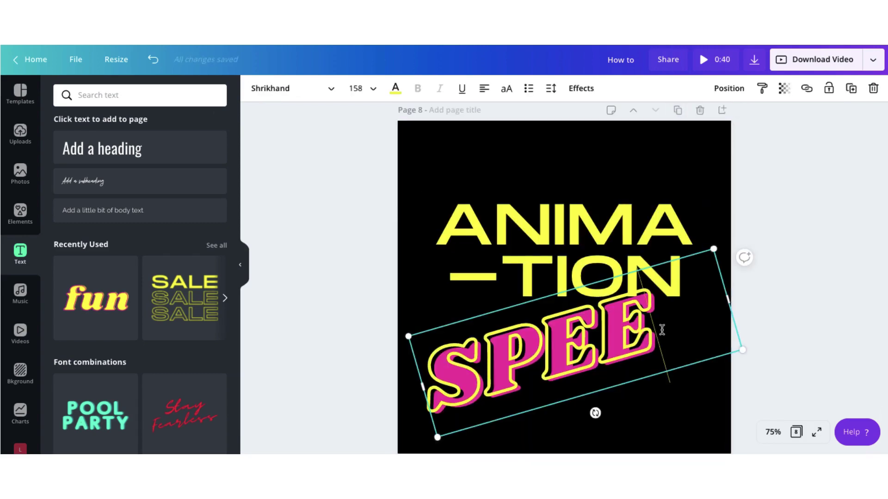
text(D)
click(747, 357)
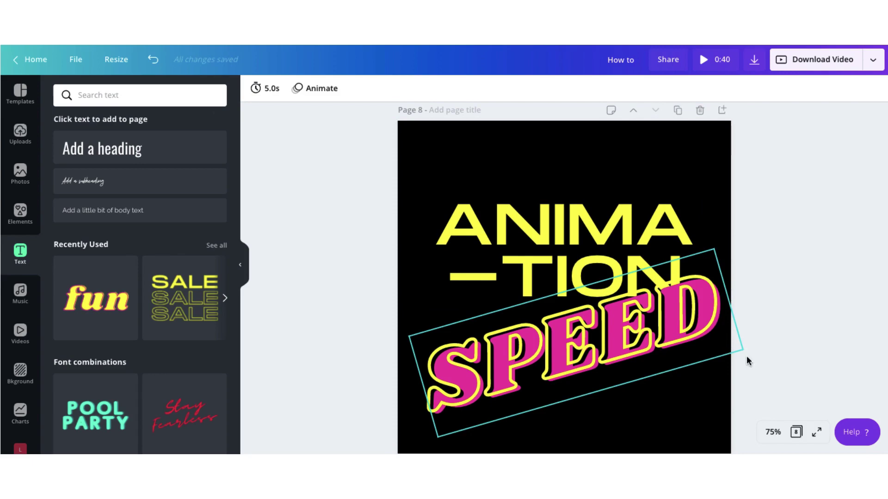
click(671, 332)
drag(671, 331, 667, 330)
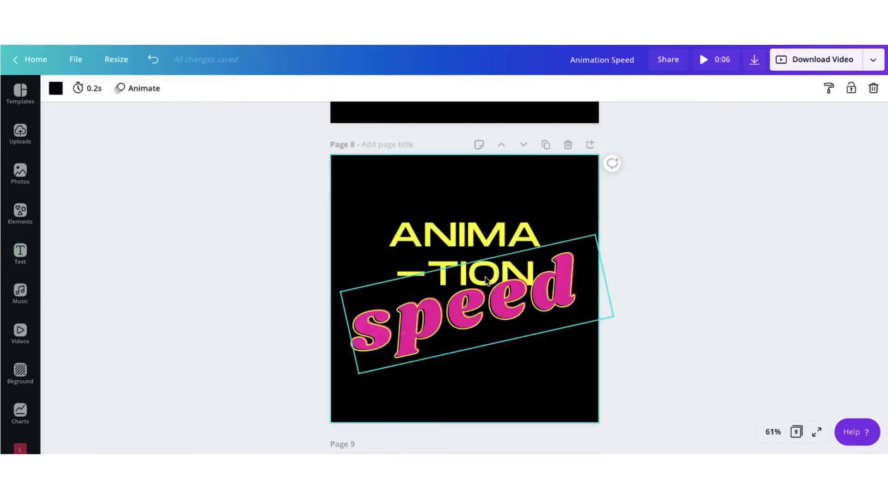
Examine pages 8 and 9 of the finished Animation Speed design, including the tilted heading, the animated arrow and the page timing.
click(457, 321)
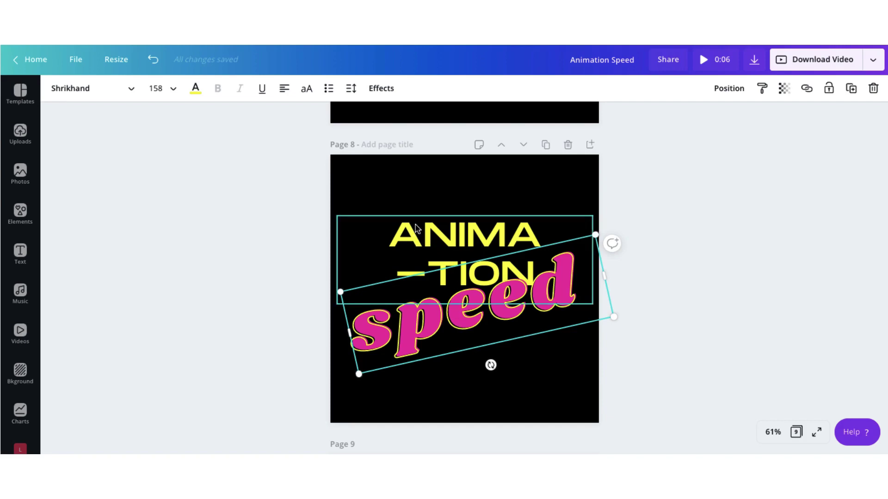
click(562, 220)
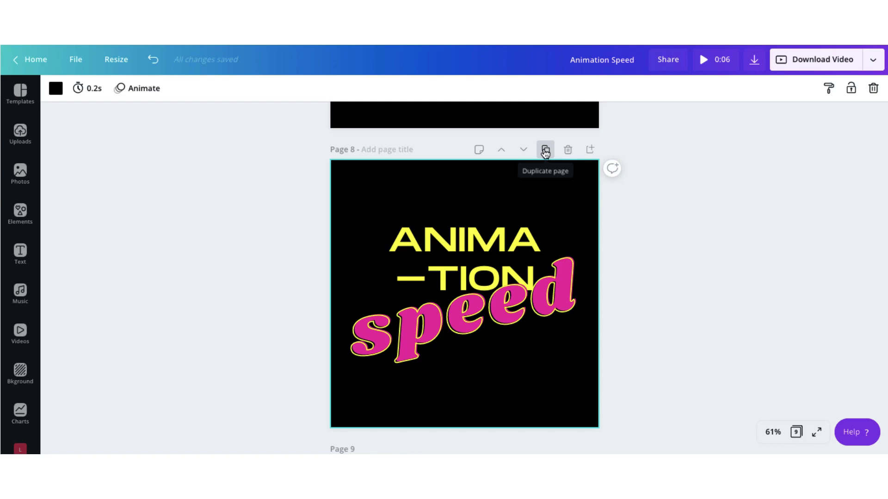
scroll(546, 153, down, 1)
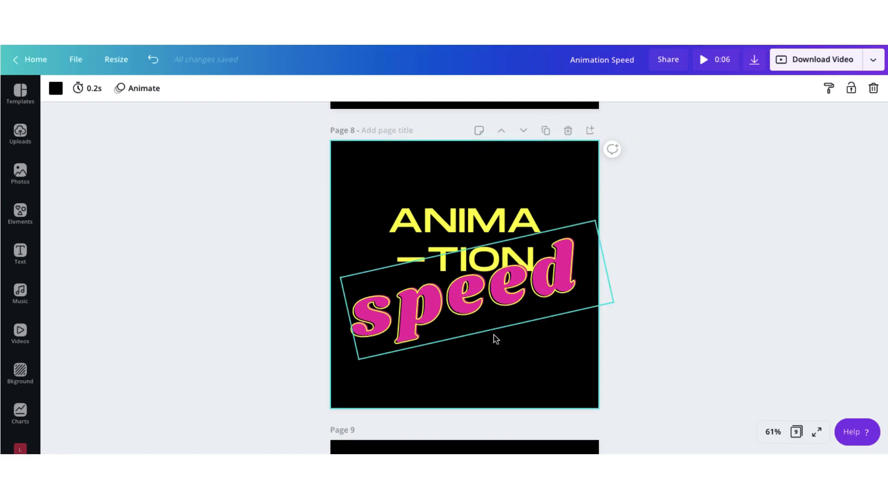
scroll(549, 352, down, 6)
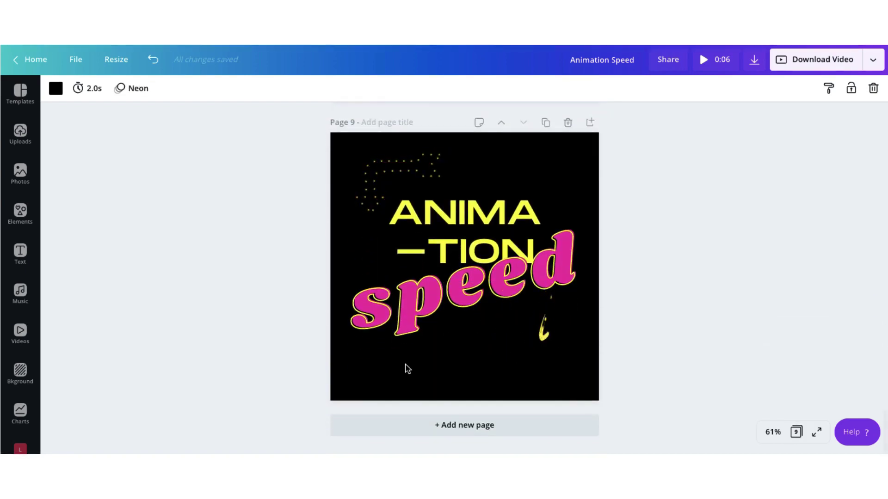
click(402, 188)
click(356, 287)
scroll(356, 287, up, 3)
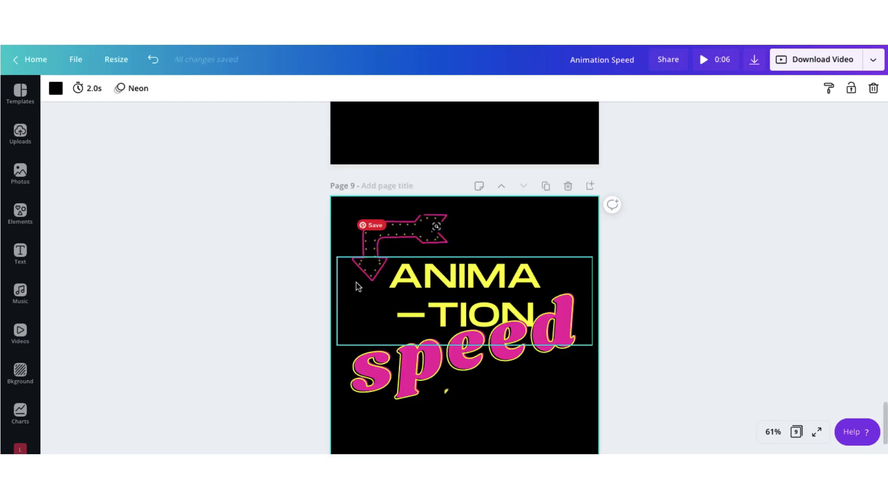
click(404, 249)
click(272, 352)
Return to the "How to" page at the start of the design and check its timing setting.
scroll(272, 351, down, 1)
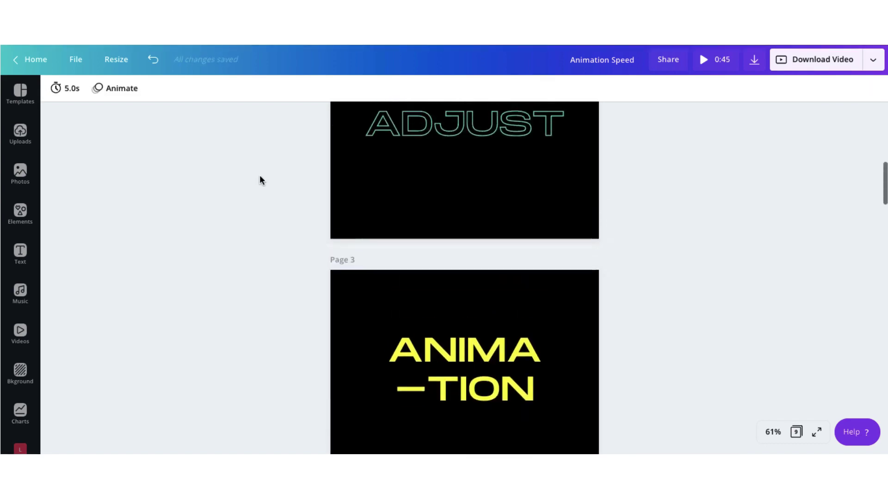
scroll(257, 178, up, 20)
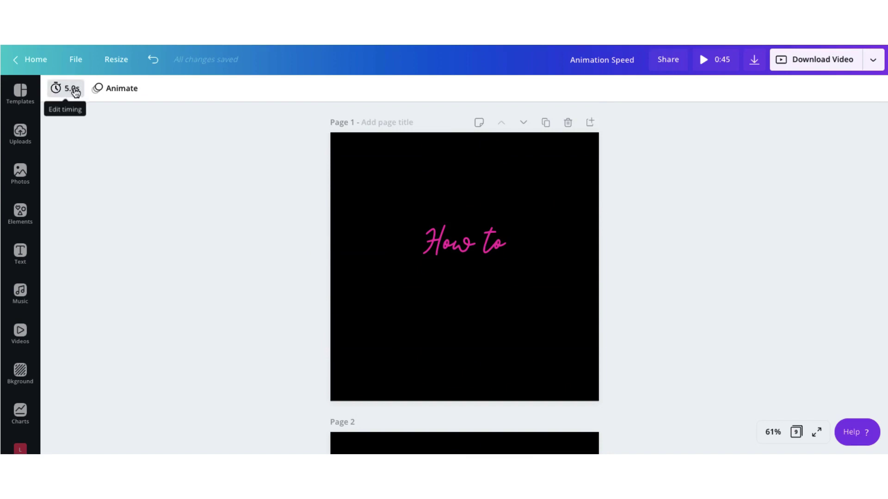
click(361, 225)
scroll(360, 226, down, 4)
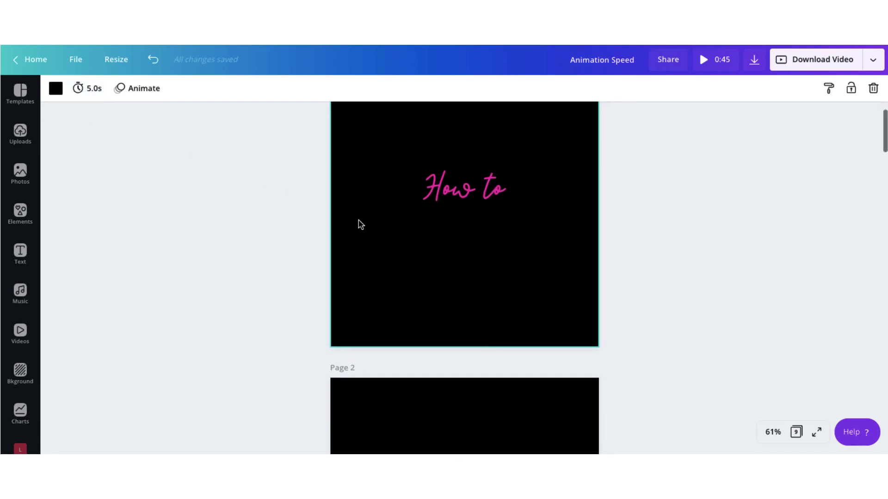
Check the timing of the first four pages one by one, and preview the whole design from the start.
click(353, 292)
scroll(355, 293, down, 8)
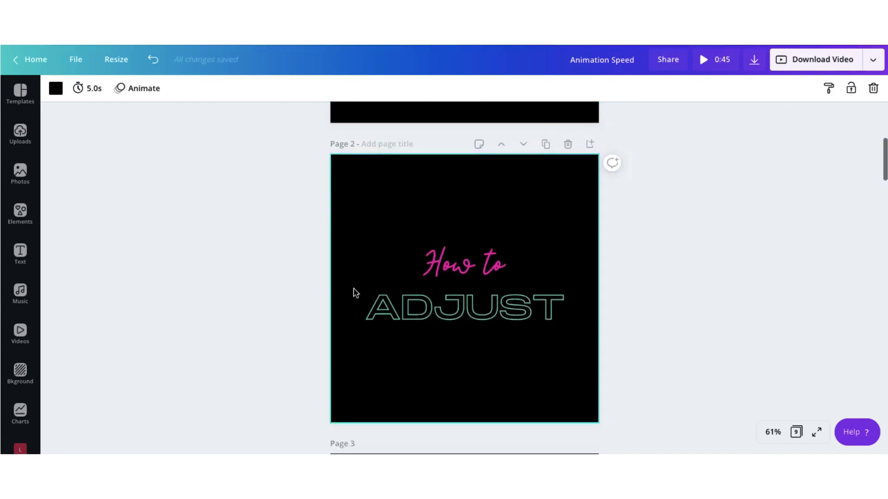
scroll(368, 164, up, 12)
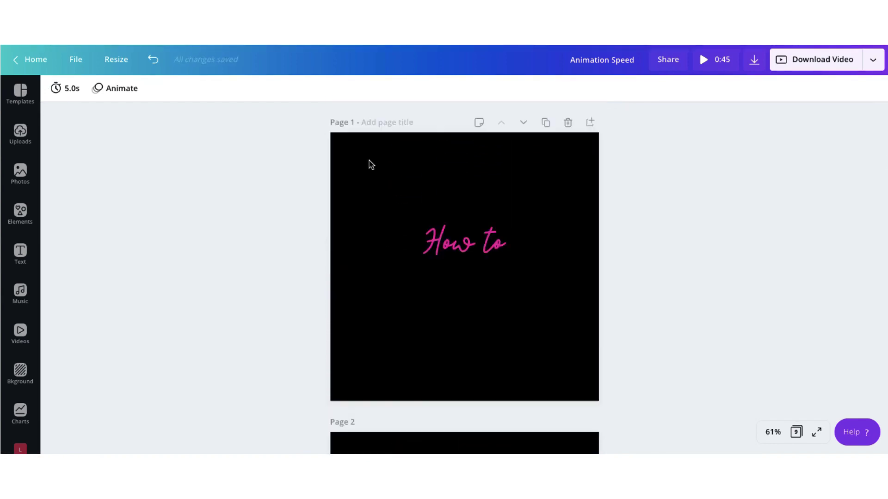
click(368, 164)
scroll(369, 164, down, 4)
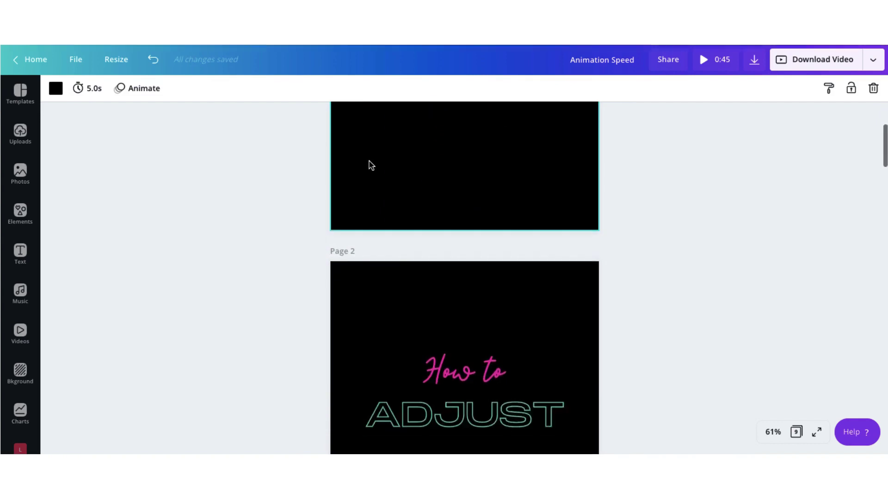
click(375, 261)
scroll(375, 262, down, 4)
scroll(359, 293, down, 3)
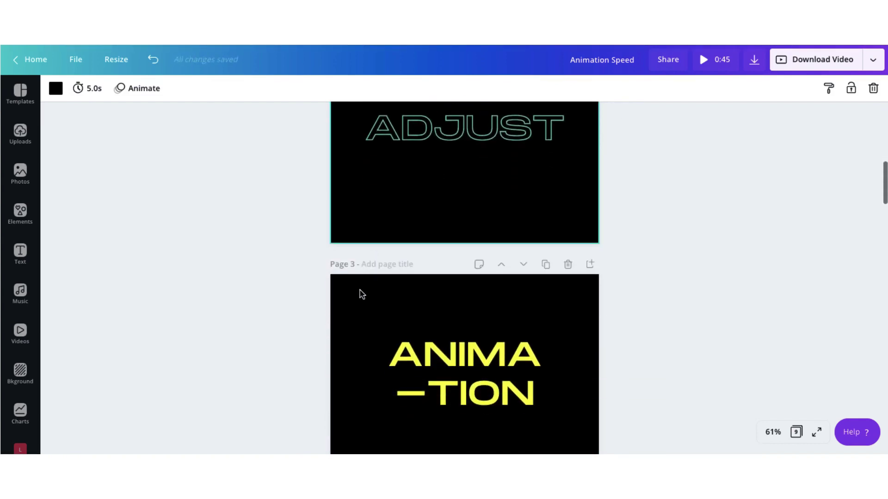
click(359, 300)
scroll(359, 301, down, 5)
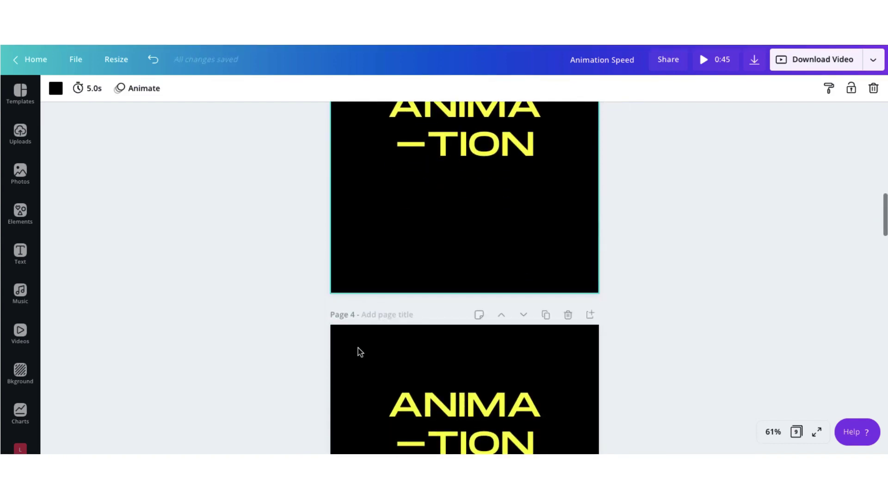
click(360, 352)
click(289, 301)
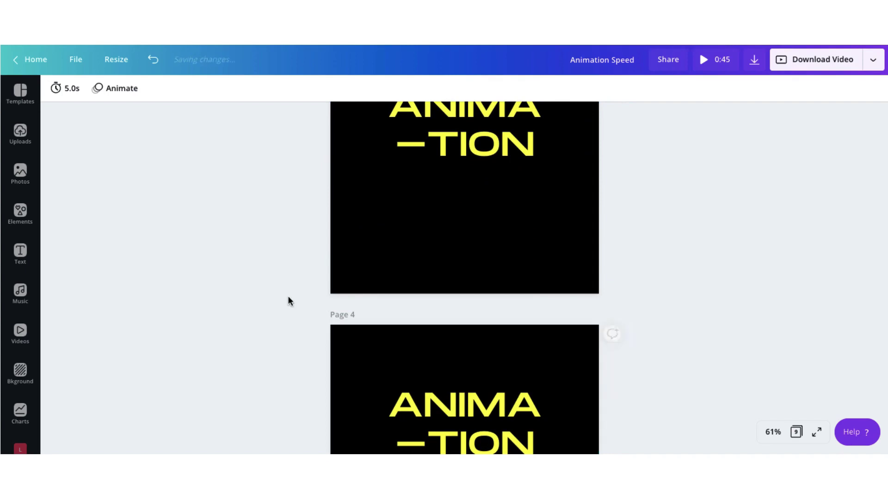
scroll(289, 300, up, 15)
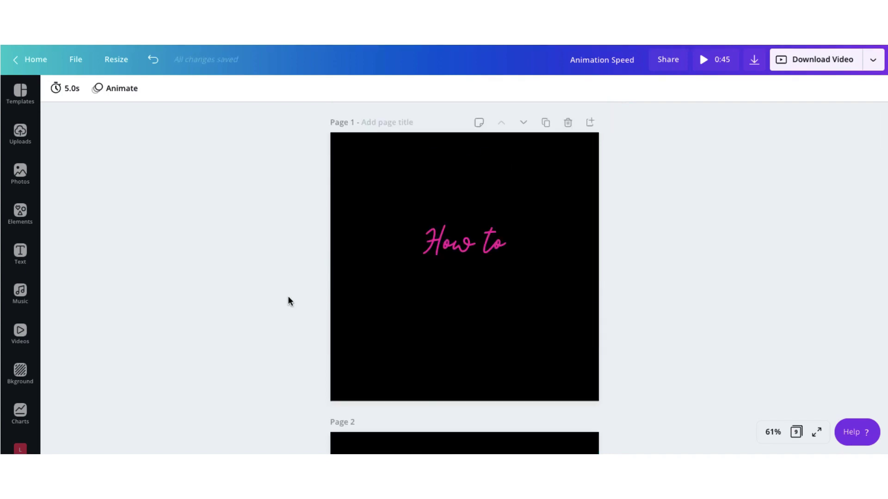
click(703, 59)
Set the timing of the "How to" page to 2.0 seconds.
click(368, 166)
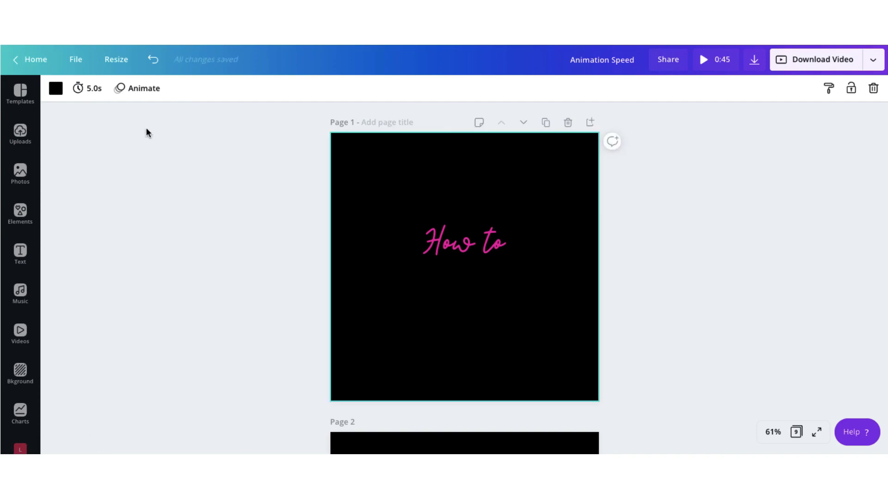
click(80, 90)
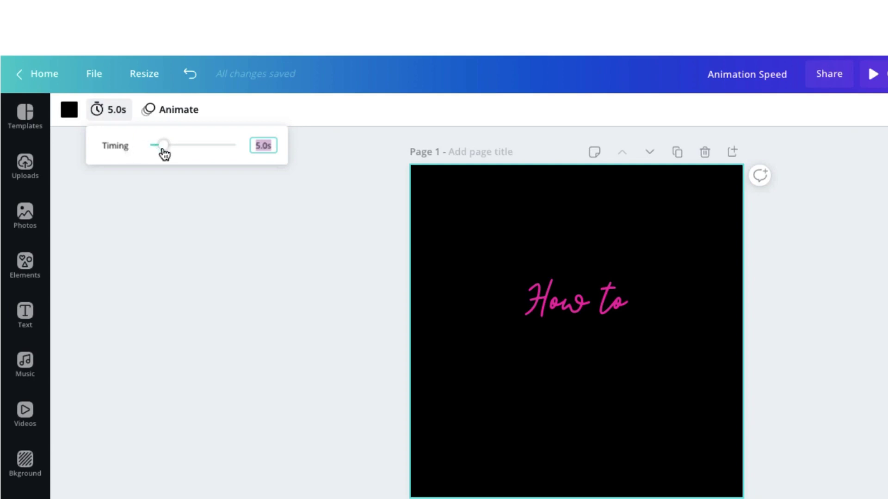
drag(163, 148, 160, 148)
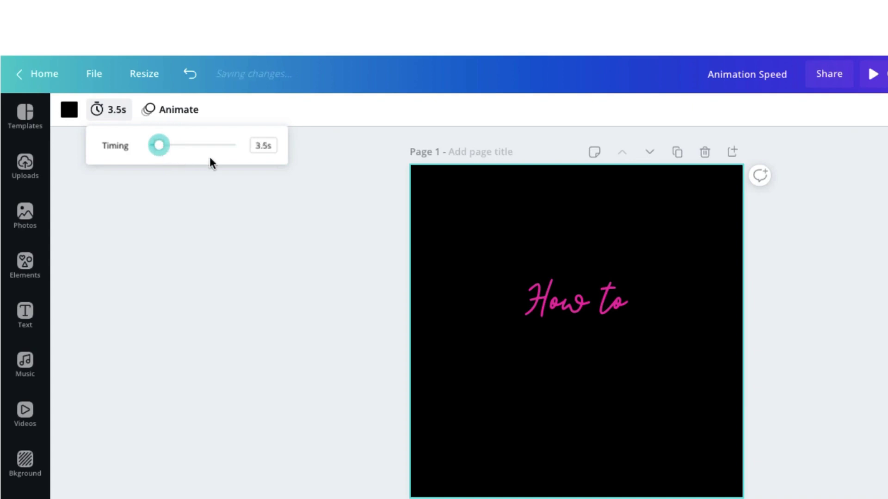
click(271, 146)
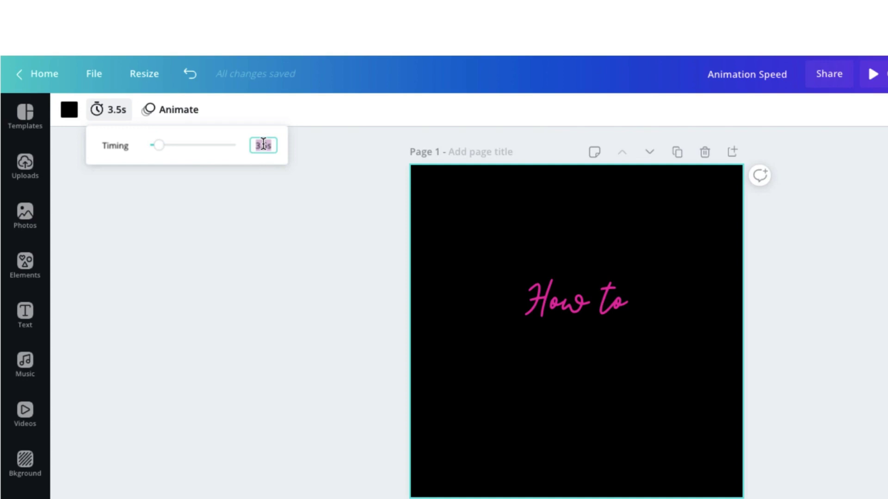
text(0.2)
click(275, 147)
text(2)
key(Return)
click(432, 252)
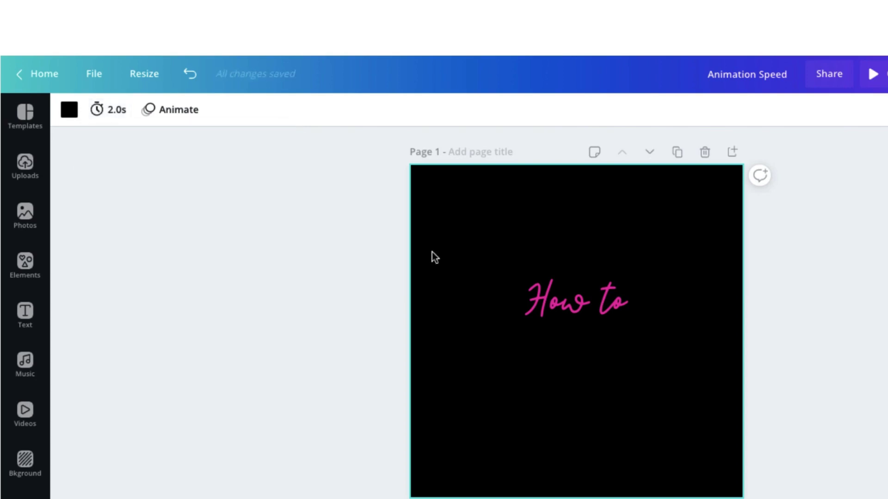
Set the timing of page 2, with the "How to" and "ADJUST" headings, to 2 seconds.
scroll(432, 251, down, 3)
scroll(431, 252, down, 3)
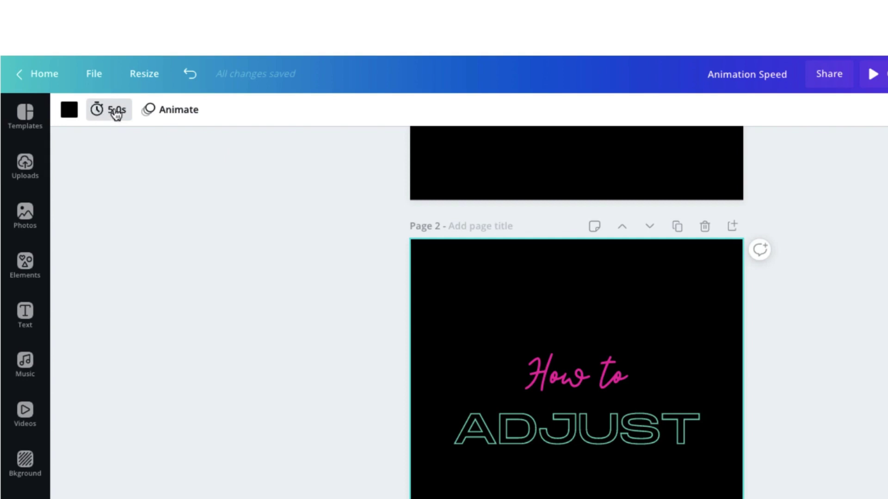
click(100, 119)
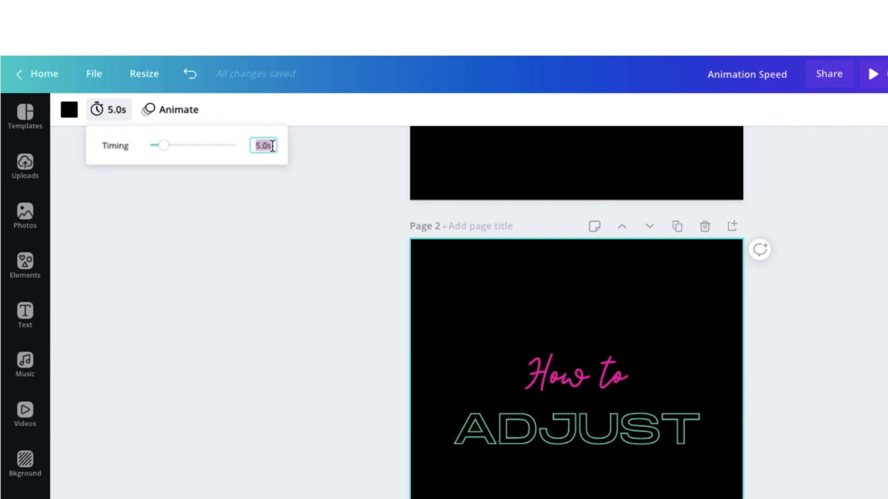
text(2)
key(Return)
Set the timing of page 3, showing only "ANIMA-TION", to 2.0 seconds.
scroll(434, 217, down, 8)
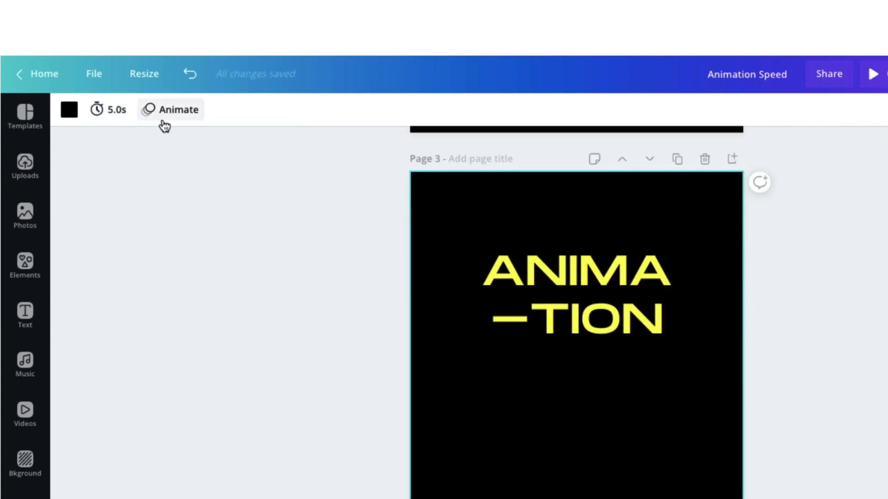
click(119, 116)
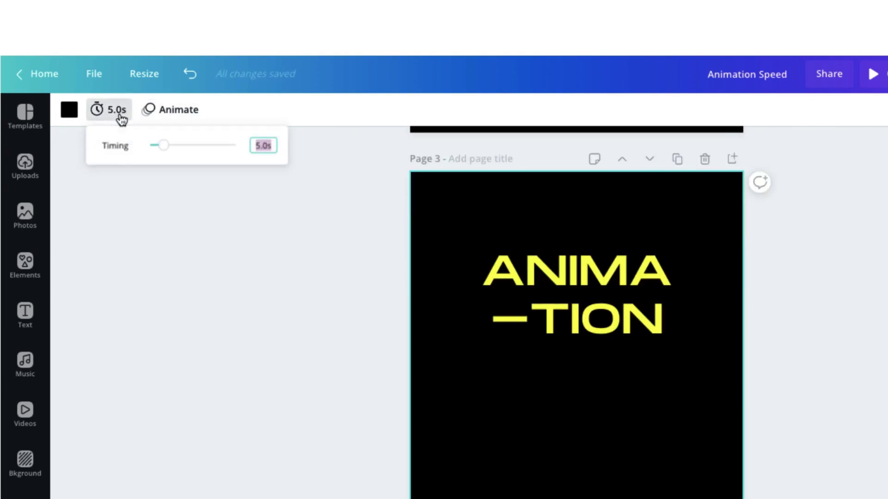
text(2)
key(Return)
click(494, 448)
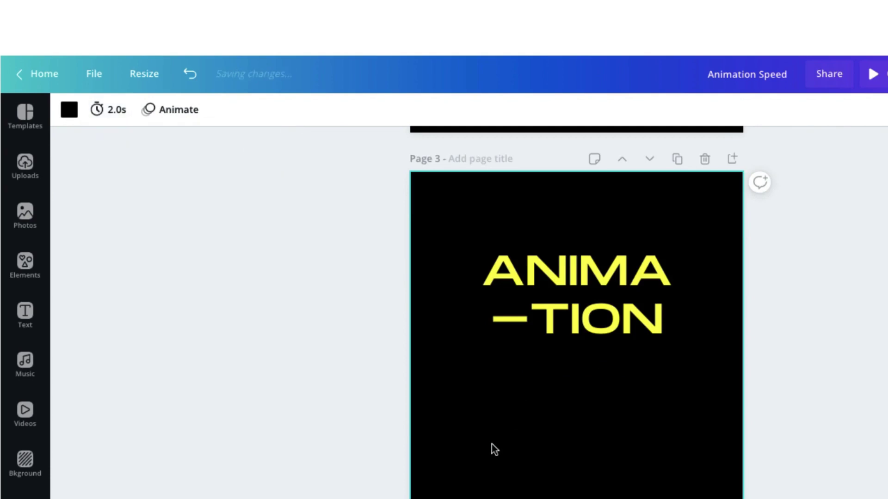
Set the timing of page 4, with the single tilted "S", to 0.1 seconds.
scroll(492, 444, down, 8)
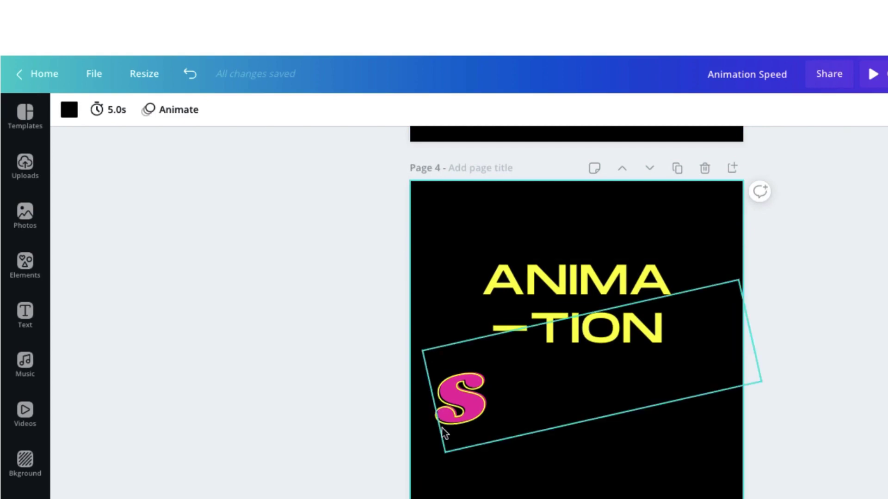
click(111, 109)
text(0.1)
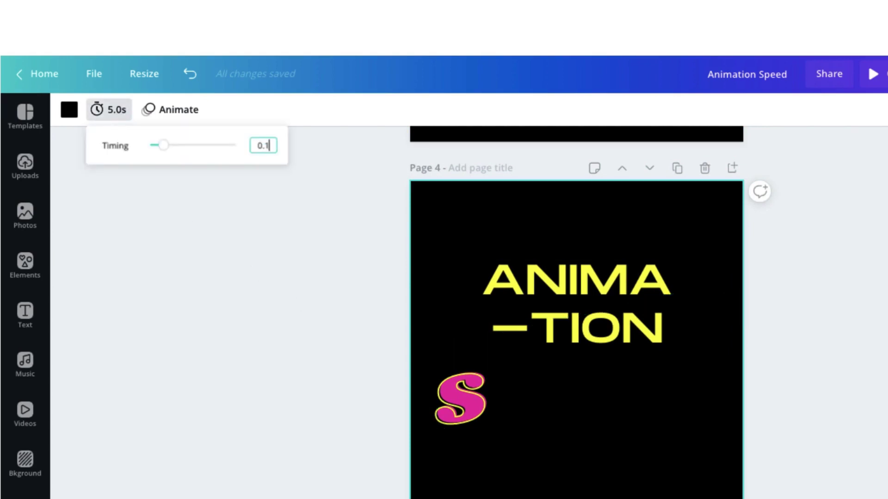
key(Return)
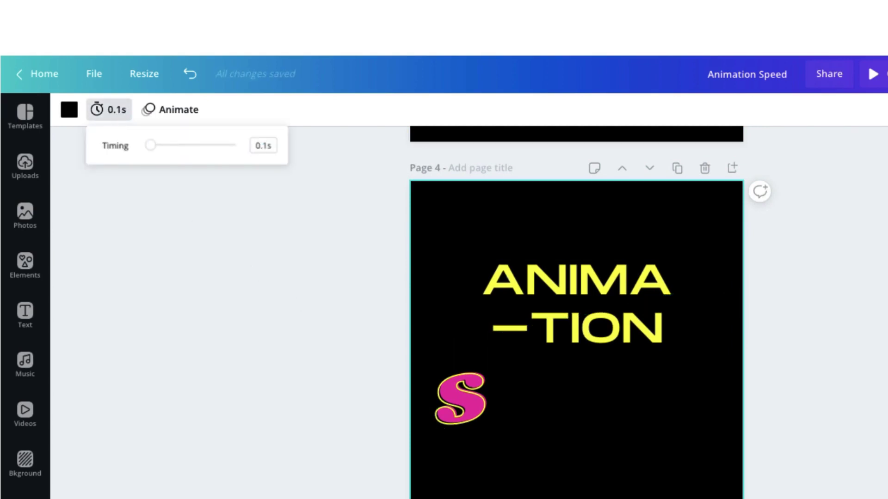
scroll(438, 180, down, 1)
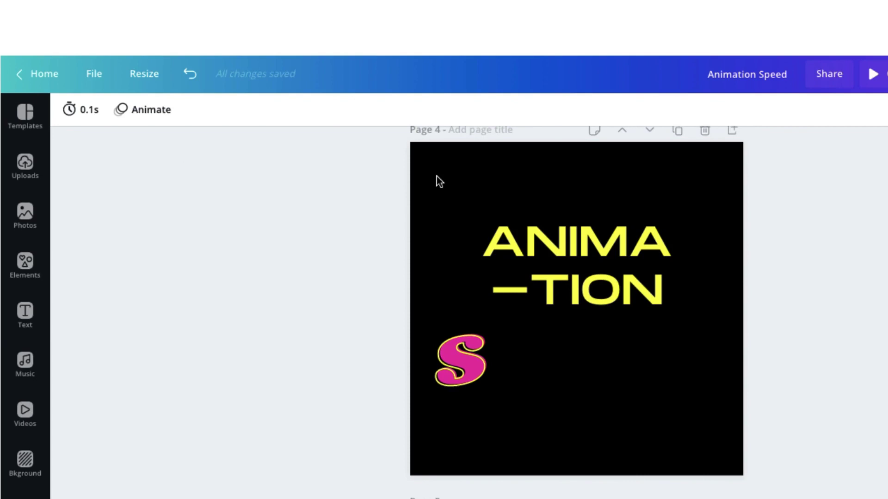
Set the timing of page 5 ("SP") and page 6 ("SPE") to 0.1 seconds each.
scroll(437, 176, down, 5)
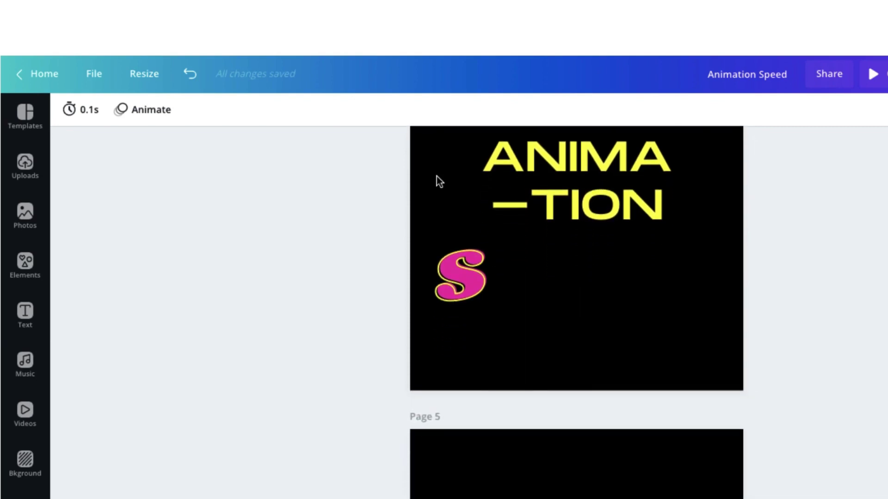
click(445, 275)
click(117, 110)
text(0)
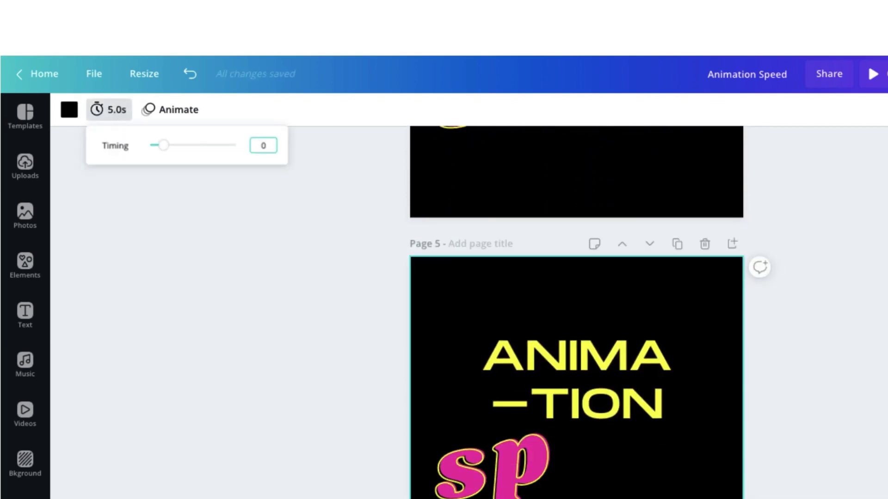
text(.1s)
scroll(304, 387, down, 5)
click(420, 338)
click(116, 110)
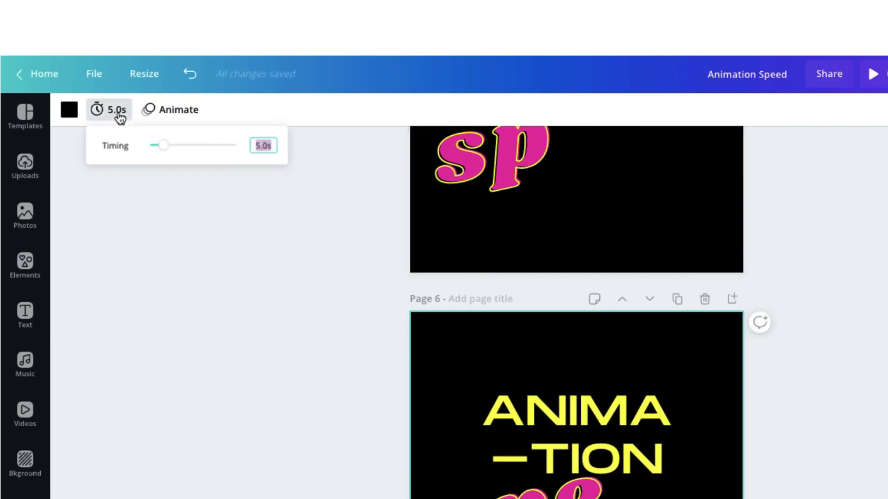
Set the timing of page 7 ("SPEE") and page 8 ("SPEED") to 0.1 seconds each.
scroll(421, 455, down, 5)
click(427, 472)
click(129, 112)
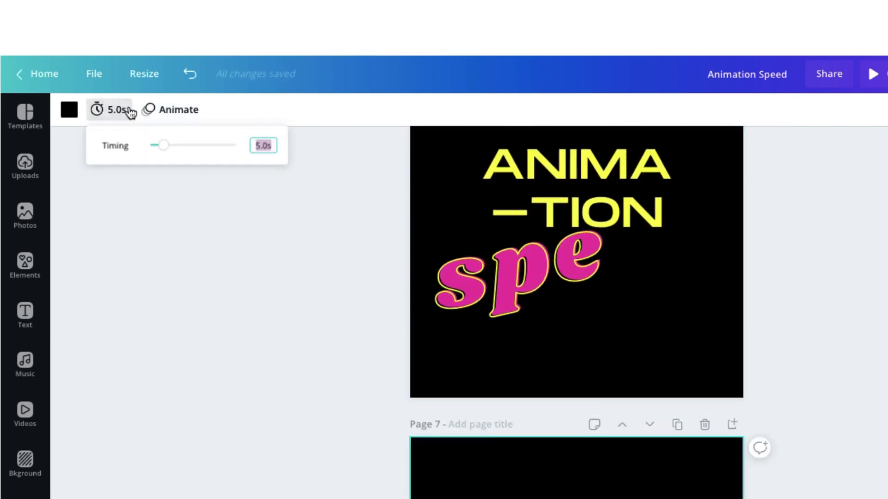
text(0.1)
scroll(324, 325, down, 5)
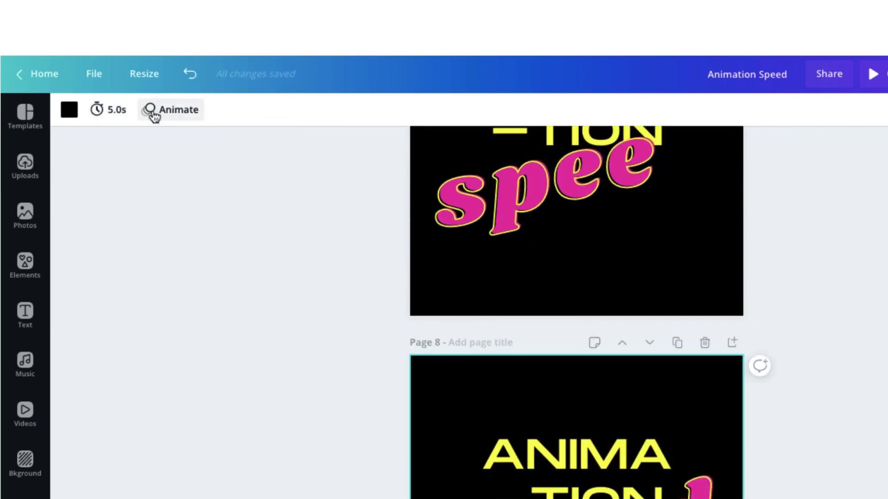
click(116, 110)
text(0.1s)
Check the final page with the arrow graphics, and return to the "How to" page to review its timing.
scroll(270, 271, down, 5)
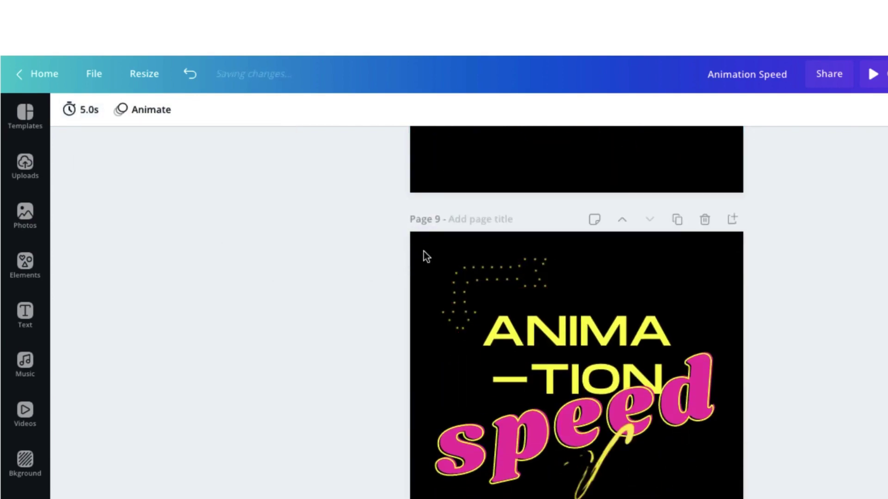
click(424, 251)
scroll(256, 200, down, 1)
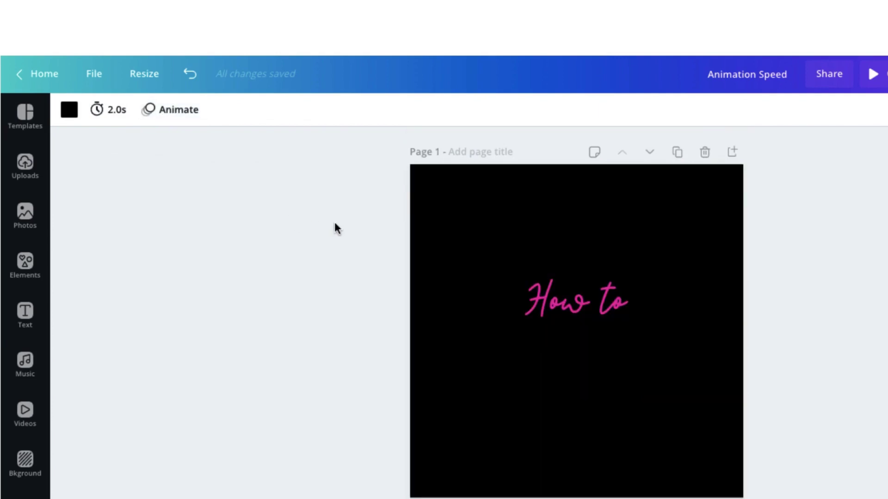
click(420, 237)
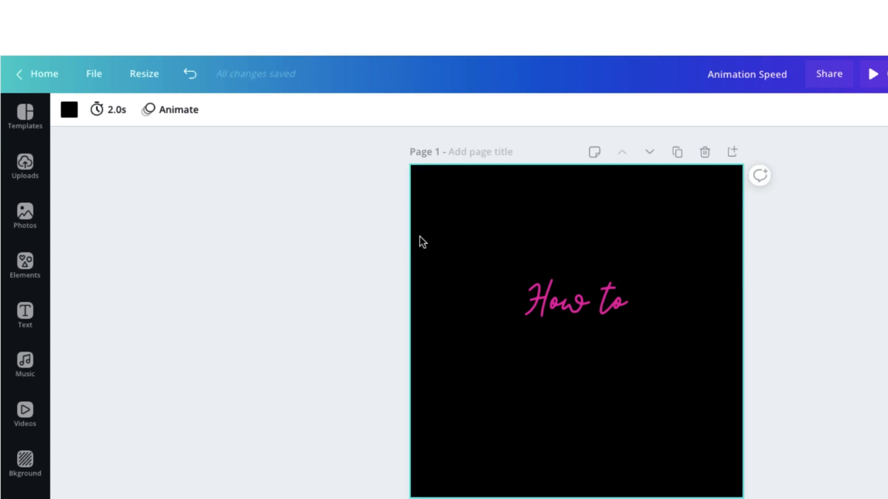
scroll(420, 237, down, 4)
scroll(420, 237, up, 4)
click(355, 236)
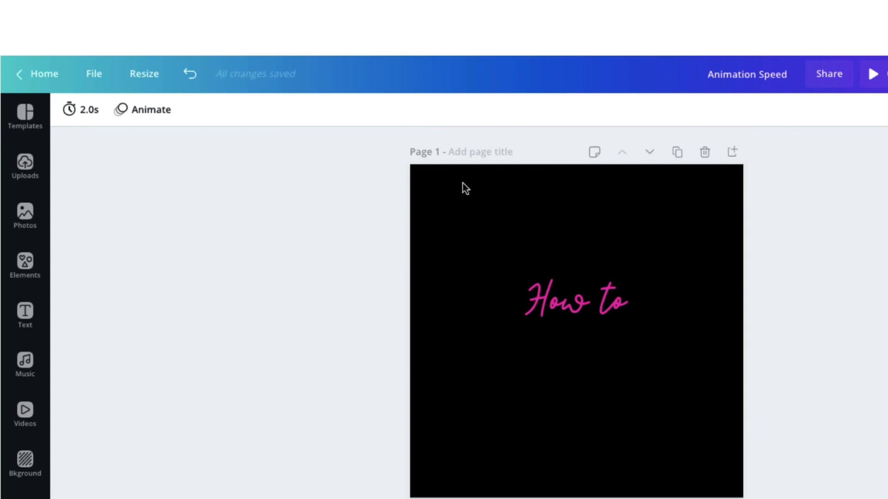
Try the Block and Scrapbook page animations with Apply to all pages enabled, and reset the animation to None.
click(435, 188)
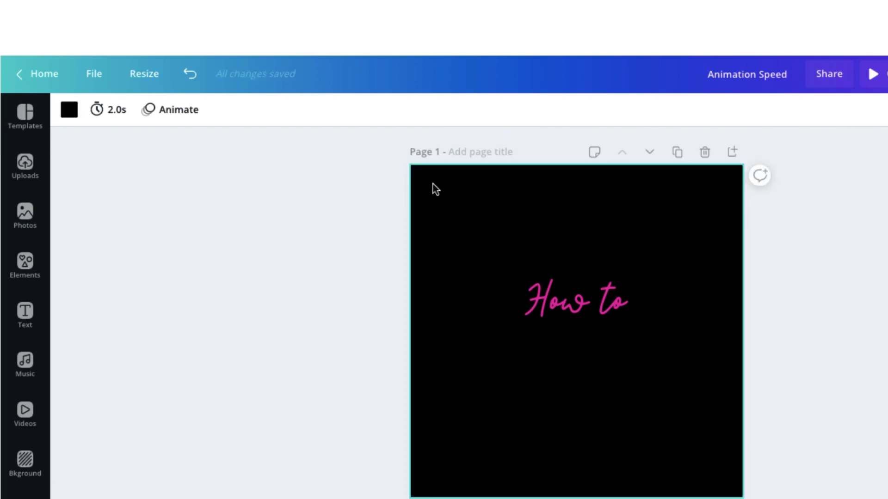
click(170, 119)
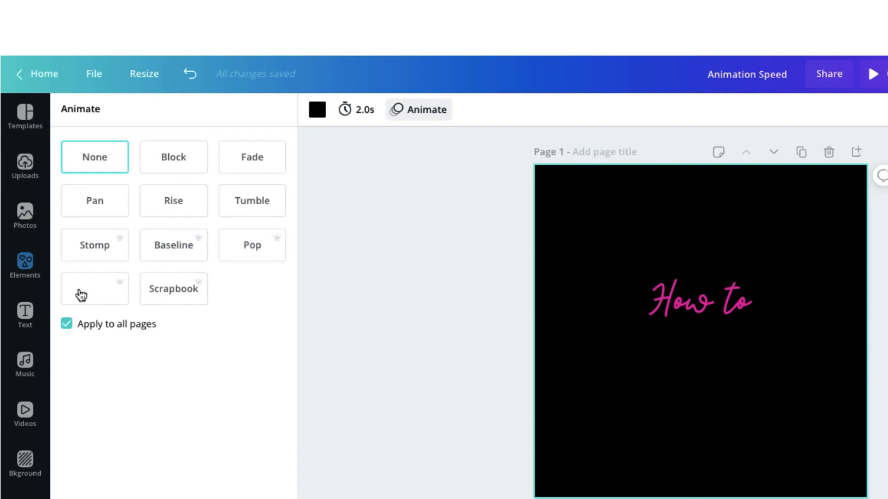
click(179, 160)
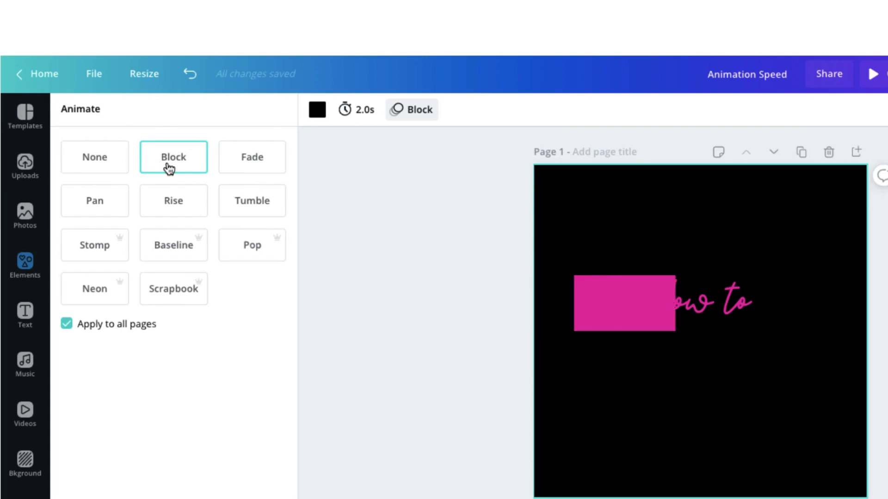
click(173, 289)
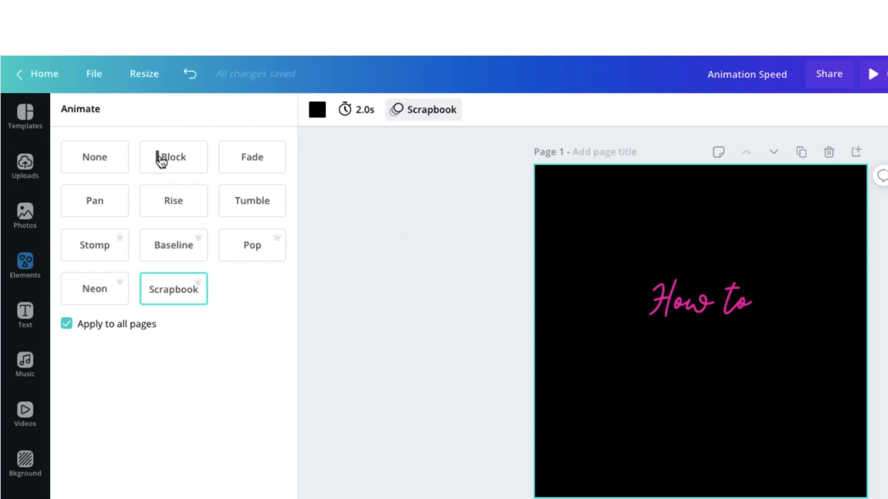
click(95, 155)
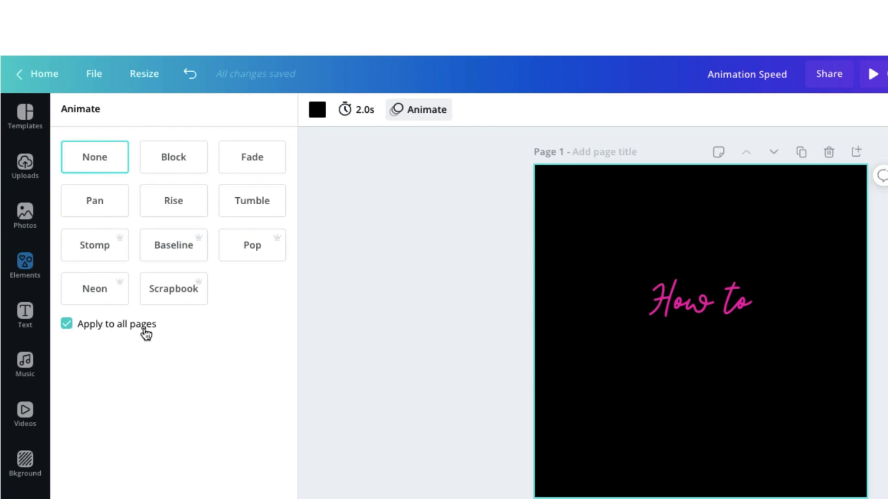
Apply the Neon page animation to page 9 only, with Apply to all pages turned off.
click(397, 331)
scroll(397, 331, down, 8)
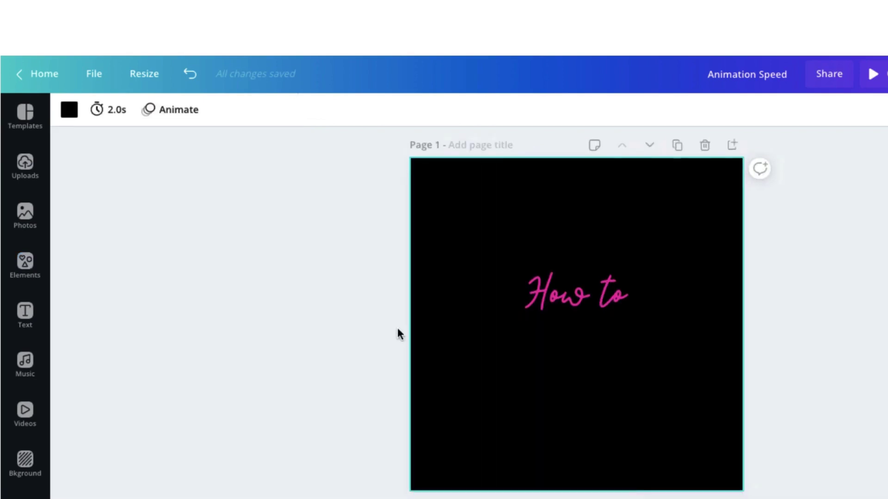
scroll(398, 329, down, 15)
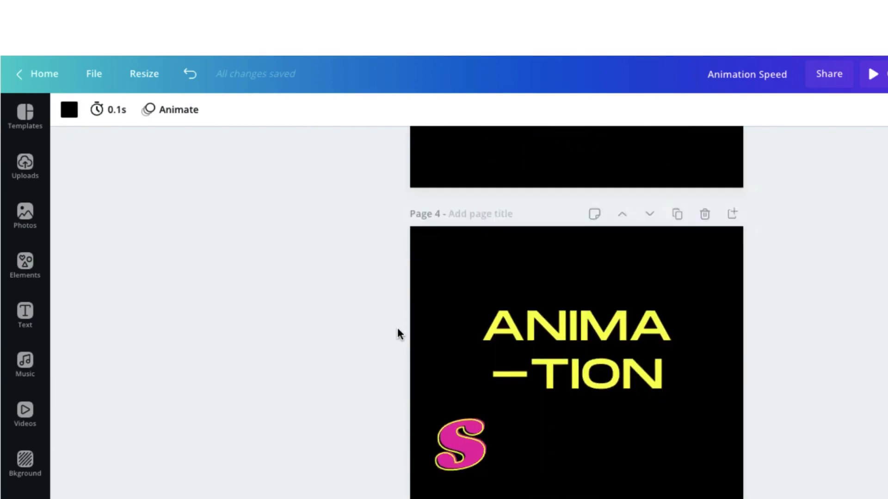
scroll(397, 329, down, 12)
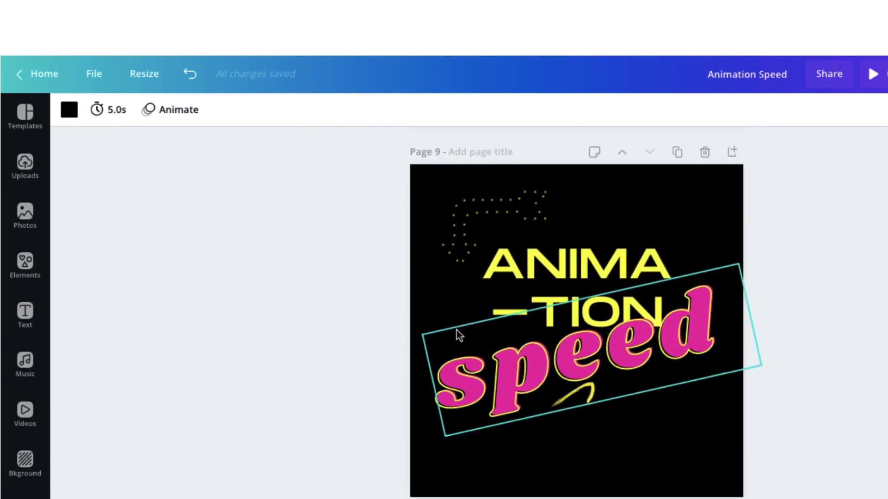
click(427, 431)
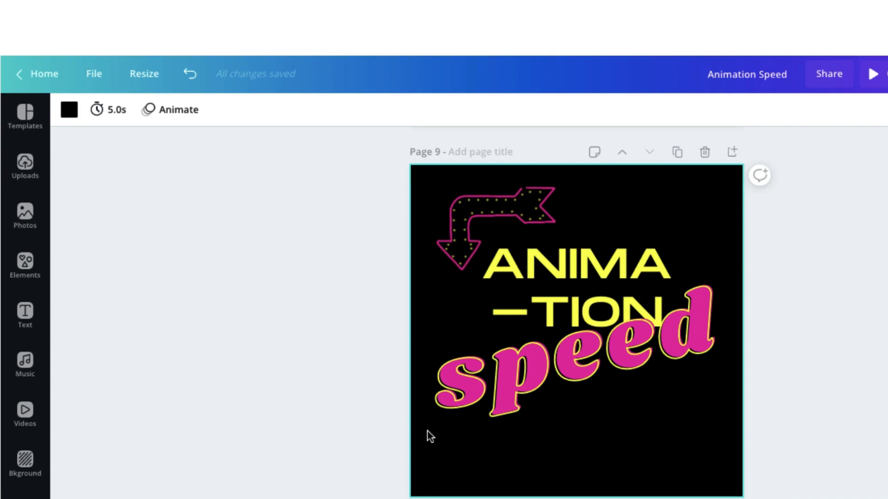
click(186, 116)
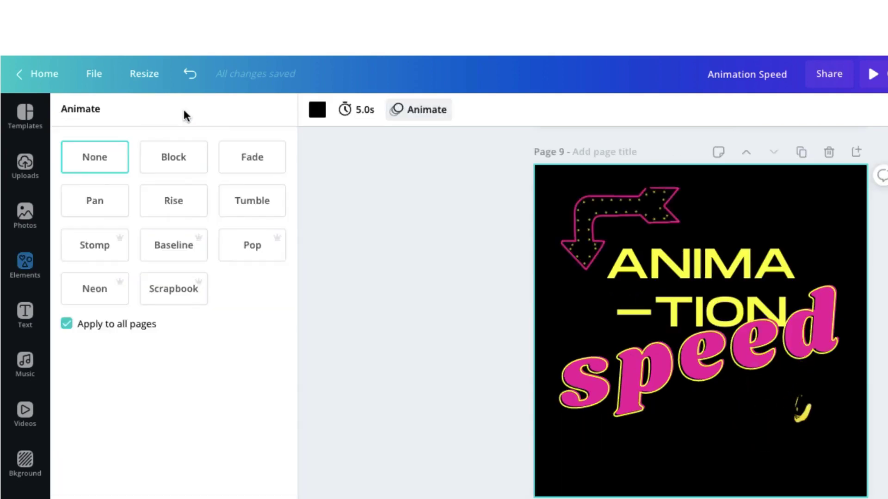
click(67, 325)
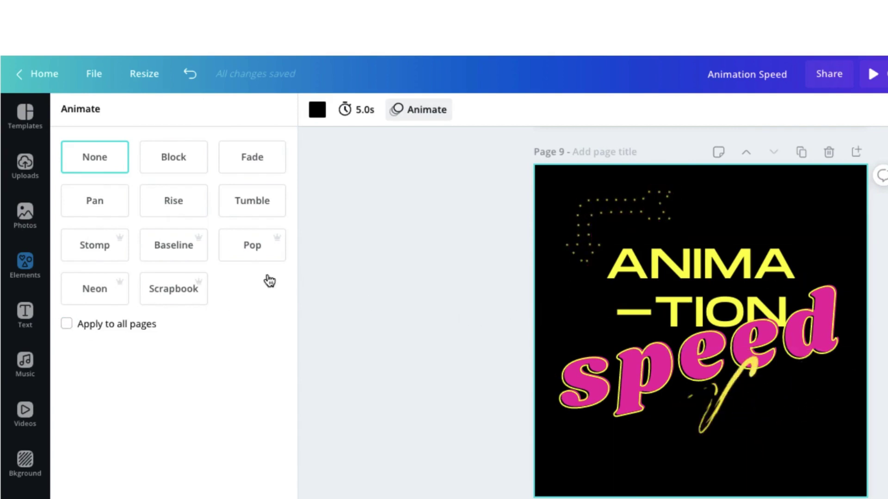
click(91, 298)
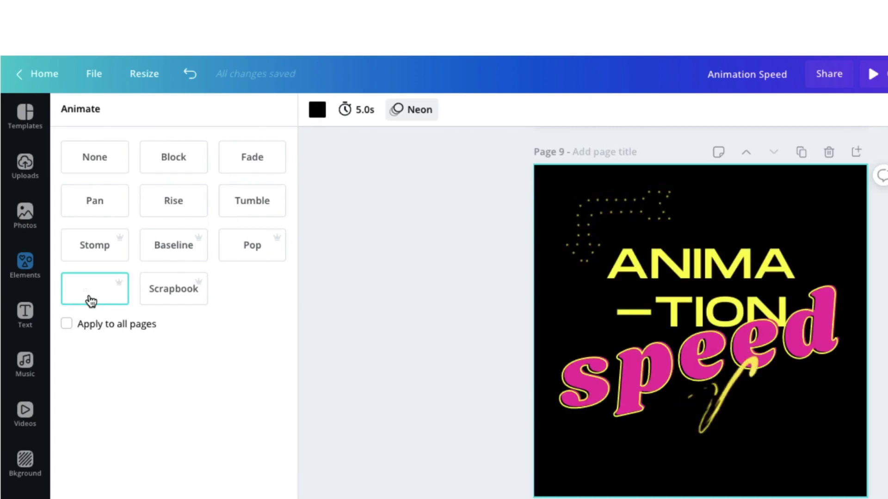
click(390, 290)
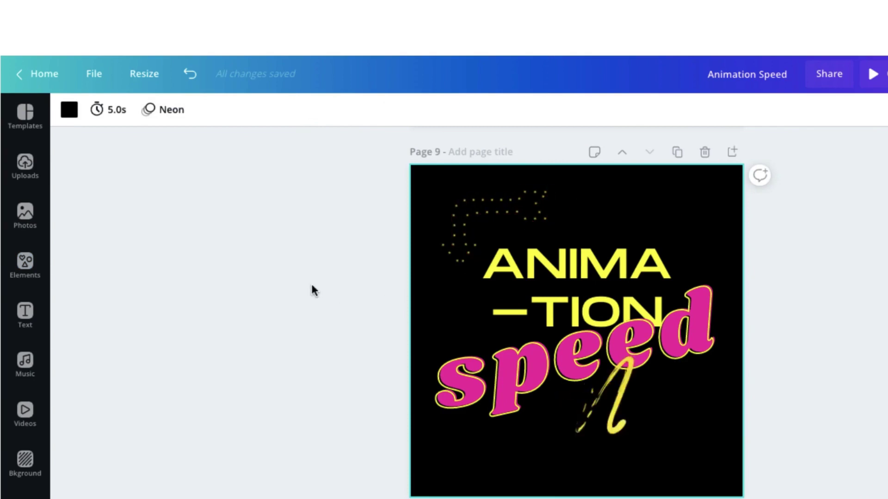
Return to the "How to" page and play a preview of the whole animation.
scroll(312, 289, up, 15)
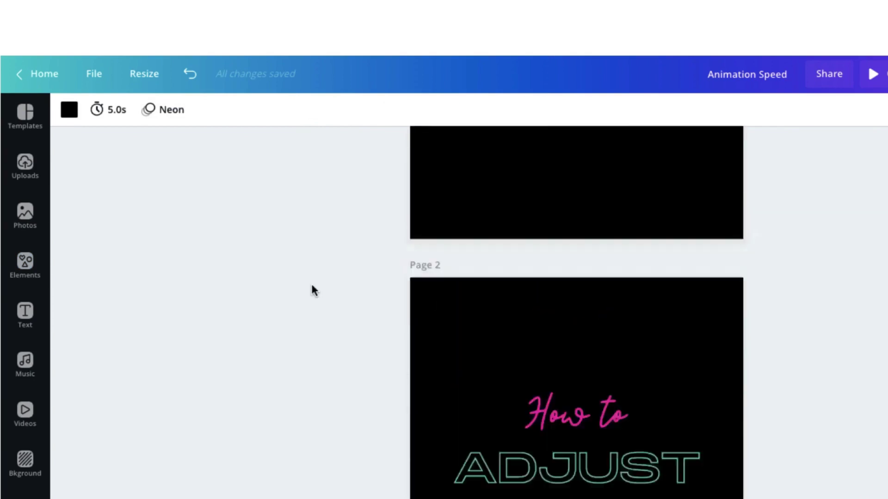
scroll(312, 286, up, 5)
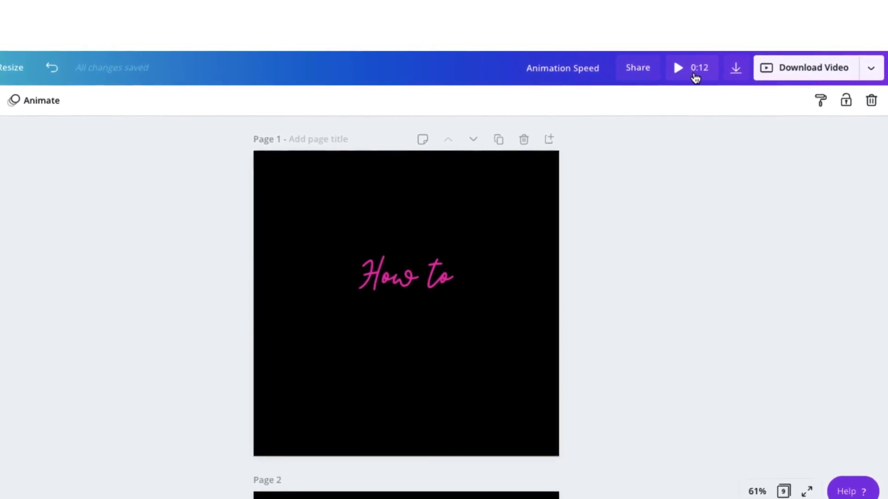
click(662, 74)
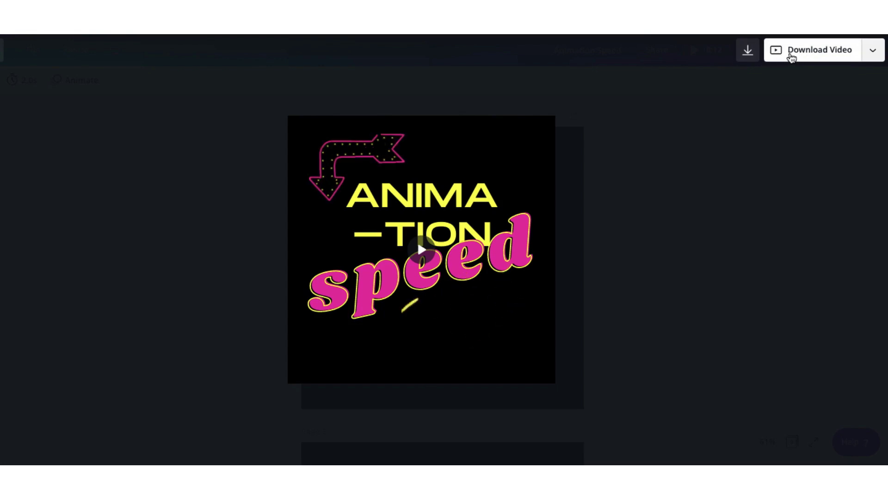
Open the video download options for the design.
click(791, 57)
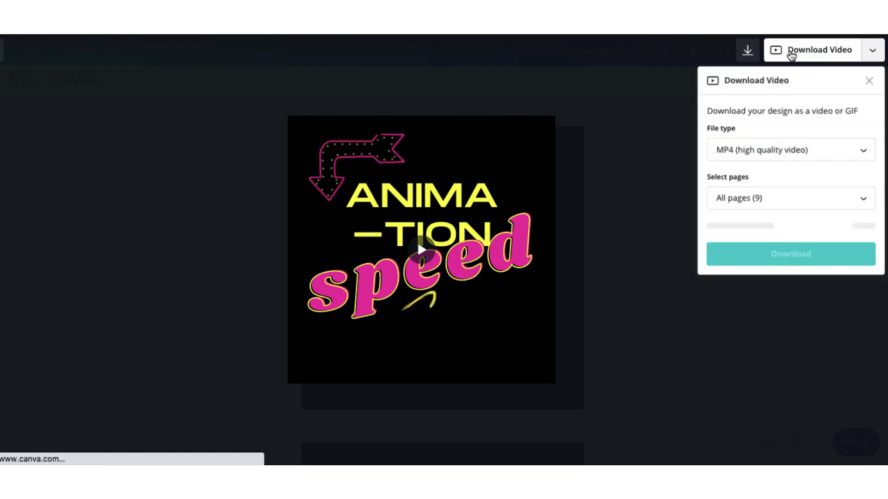